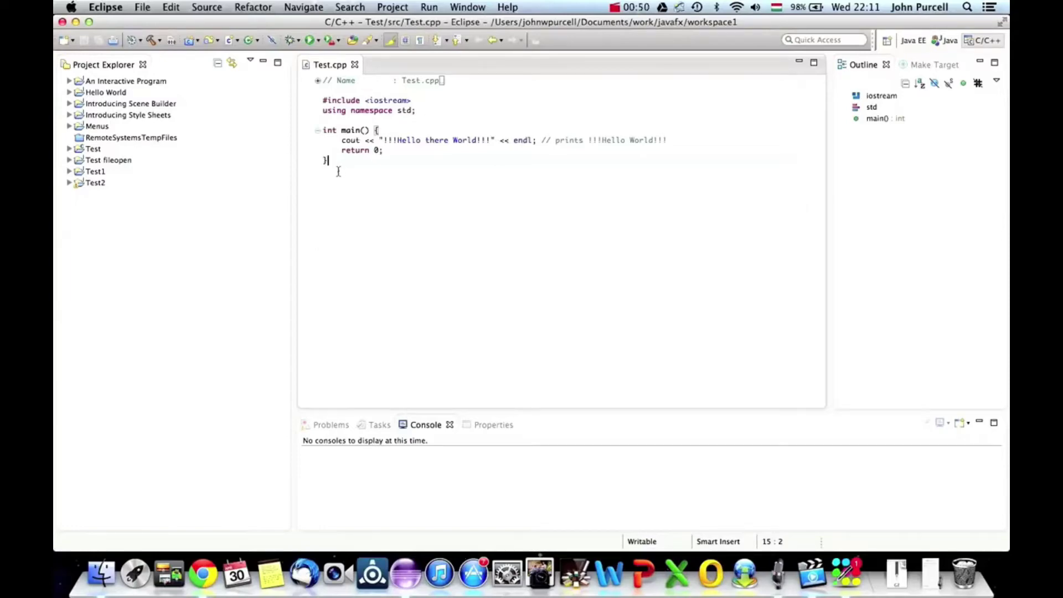
# Step: Drag-select the Test.cpp code from the #include line through main's closing brace, redoing the selection once
pyautogui.moveTo(345, 169); pyautogui.dragTo(322, 100)
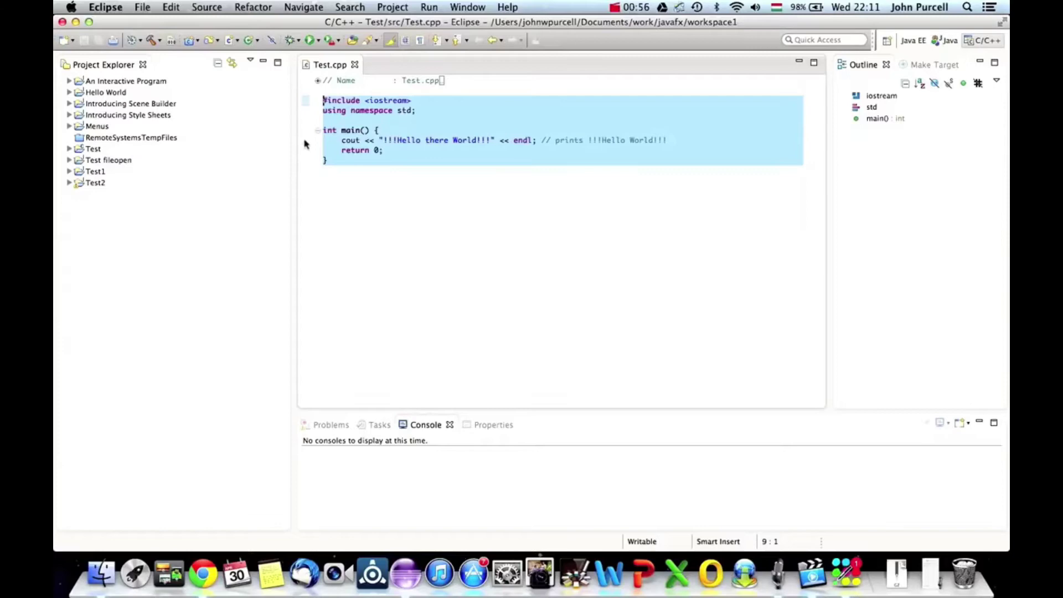
pyautogui.click(373, 169)
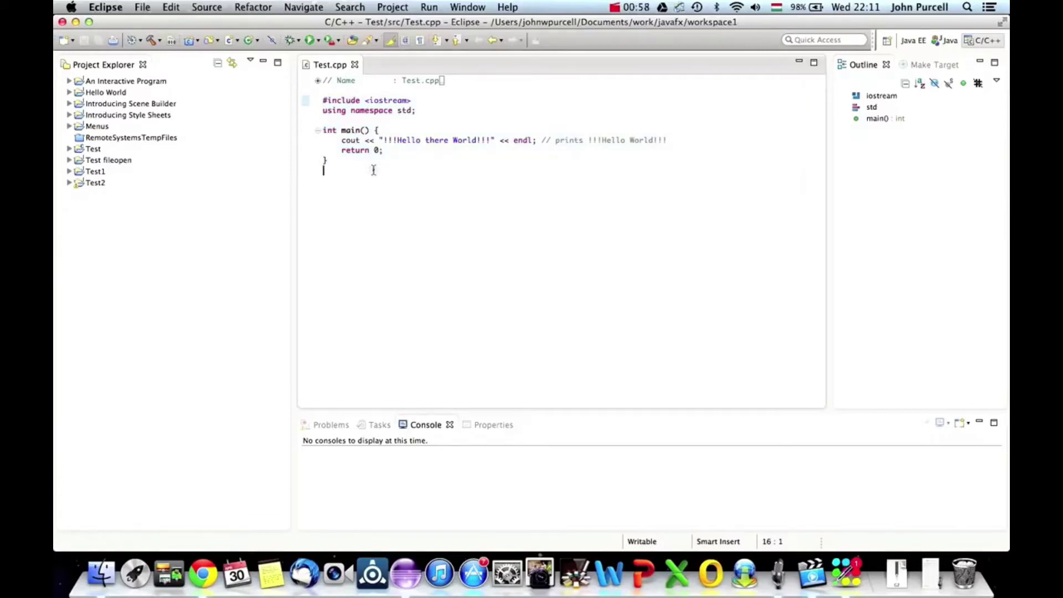
pyautogui.moveTo(373, 170); pyautogui.dragTo(305, 92)
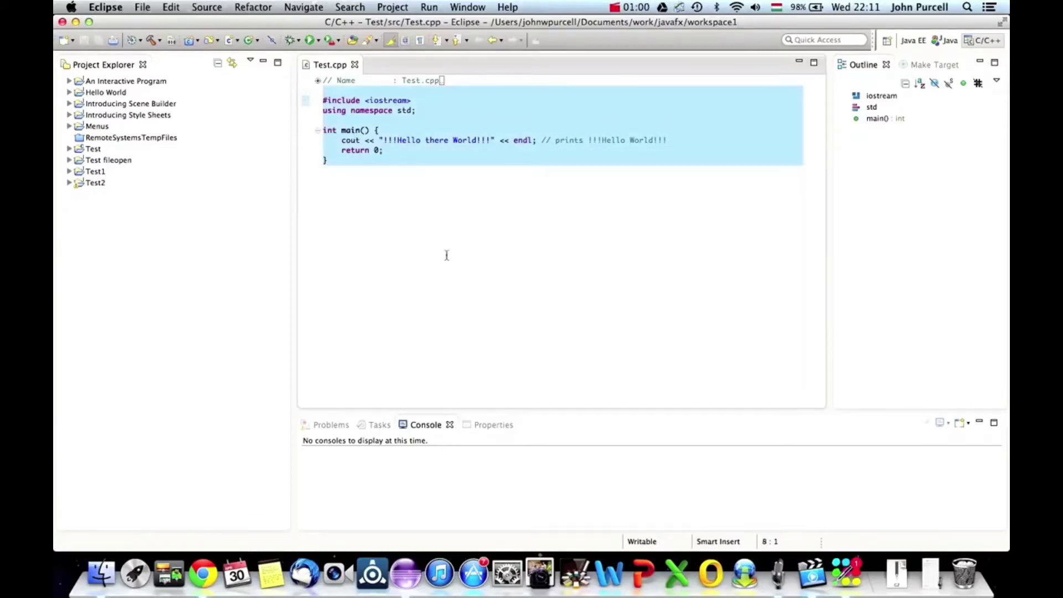
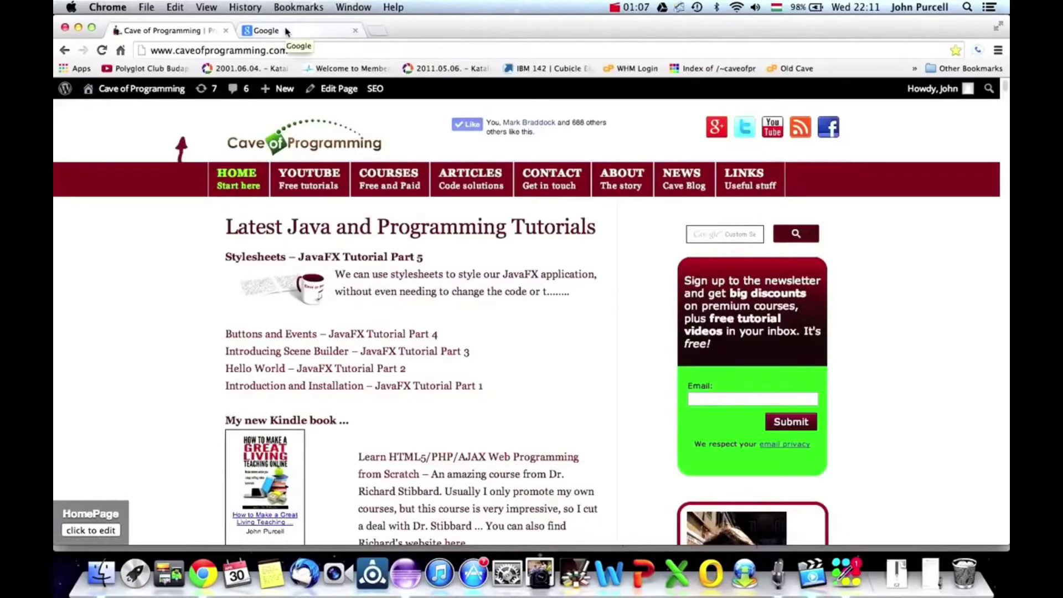
# Step: Switch to the Google UK homepage tab in Chrome, leaving the Cave of Programming site
pyautogui.click(285, 30)
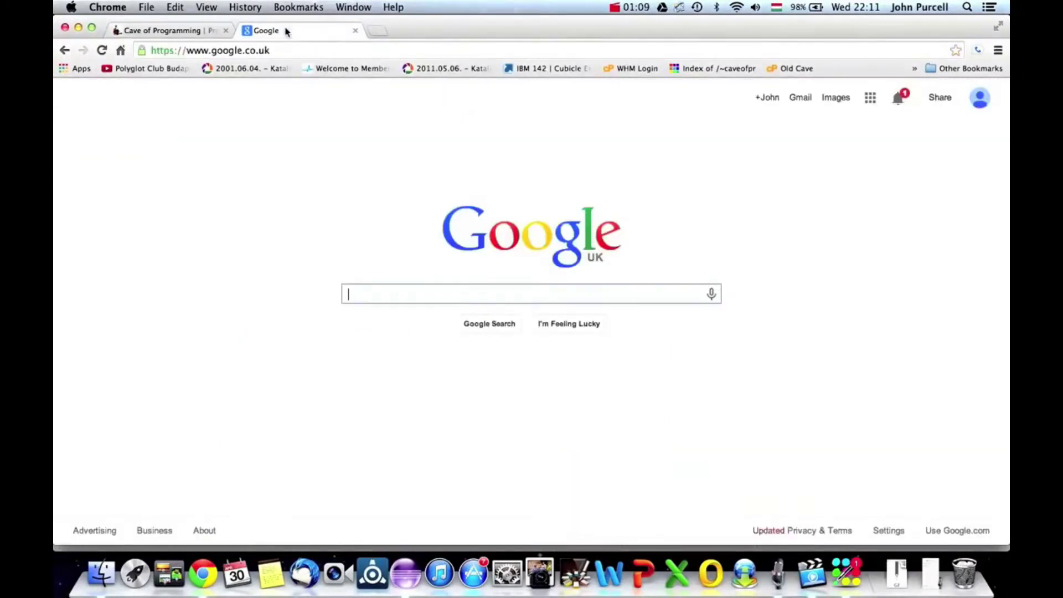
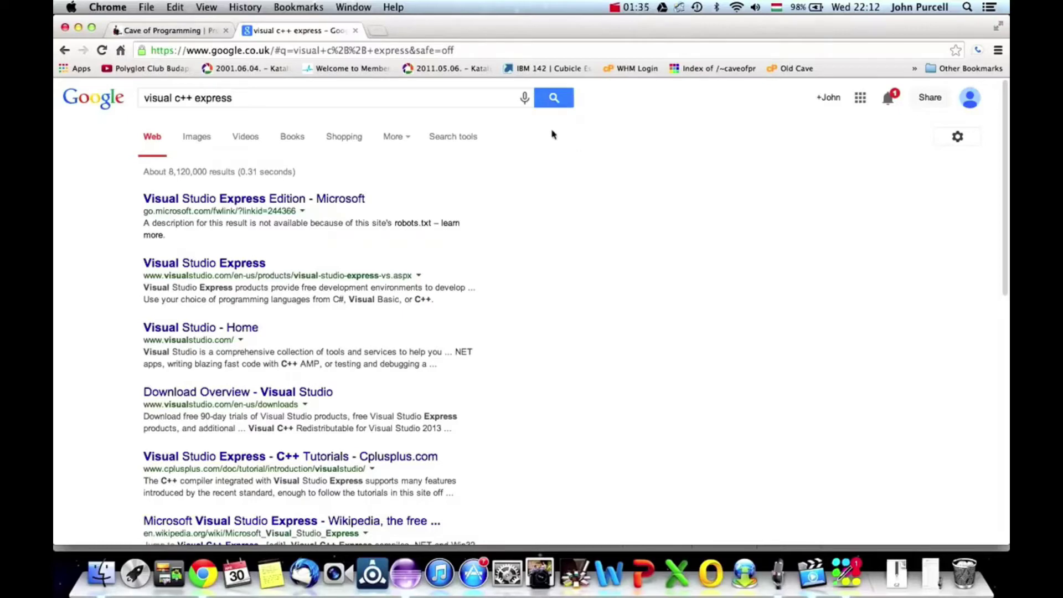
# Step: Replace the Google query with 'codeblocks' and open the official codeblocks.org result
pyautogui.click(244, 93)
pyautogui.press('super+a')
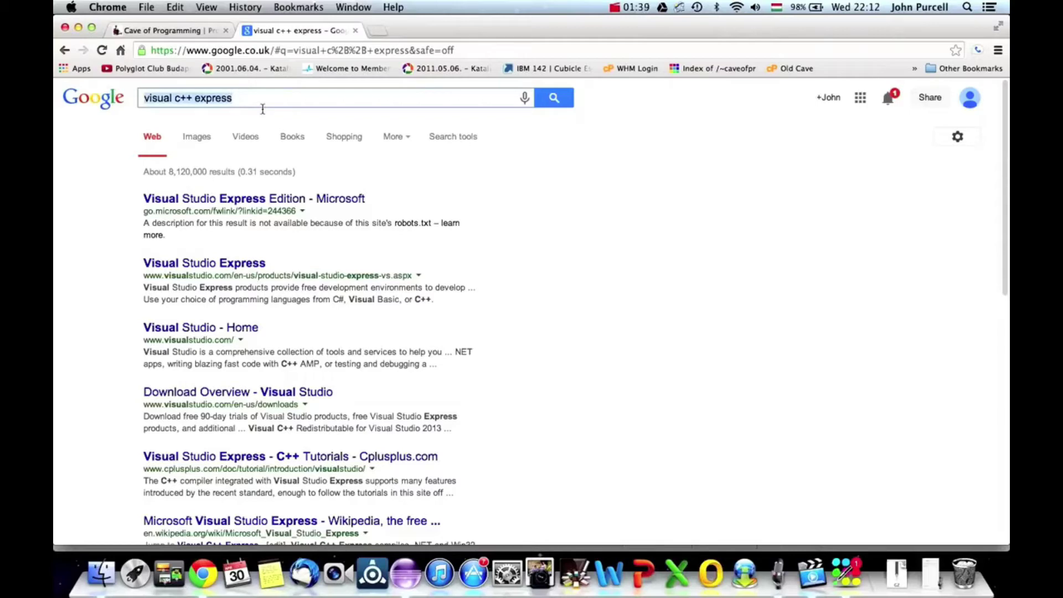
pyautogui.write('c')
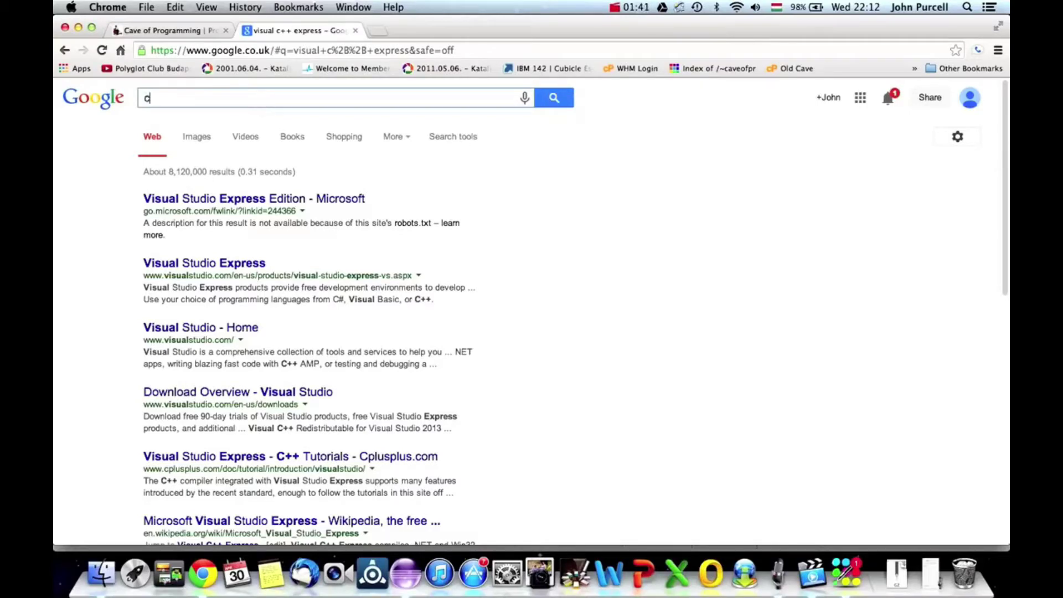
pyautogui.write('odeblocks')
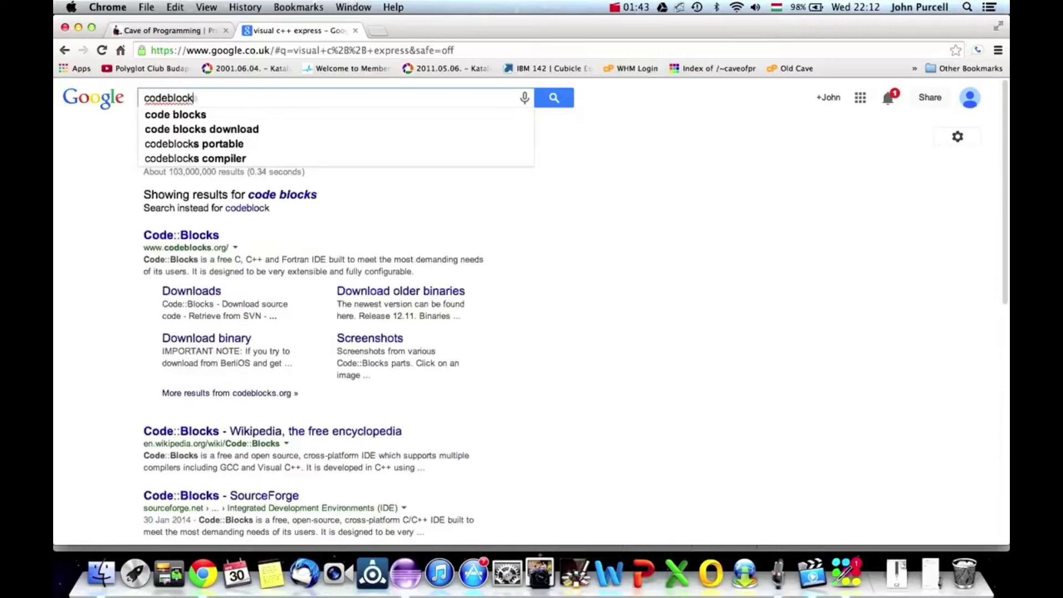
pyautogui.press('Return')
pyautogui.click(214, 204)
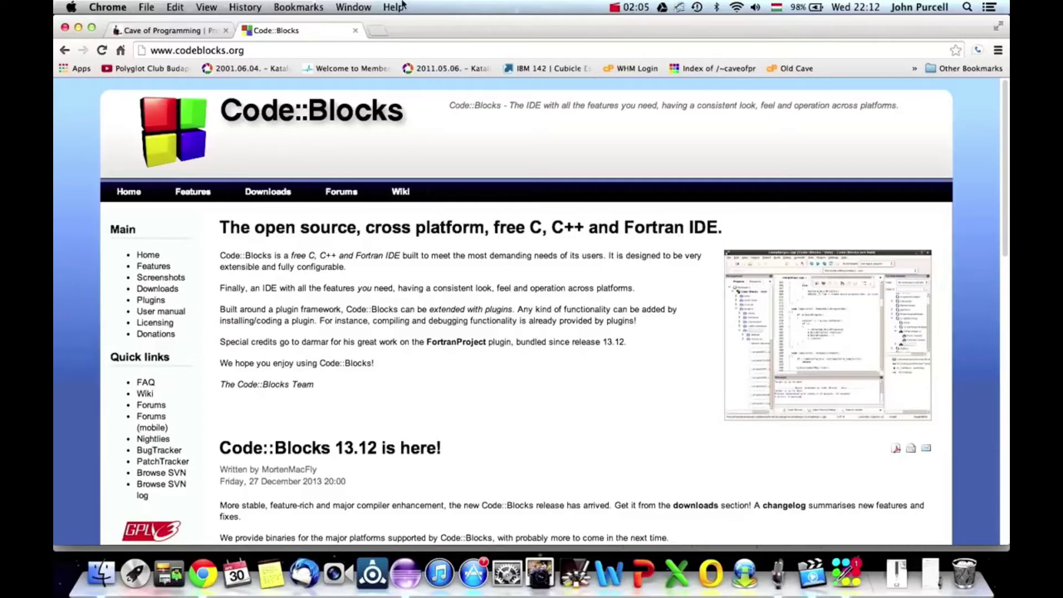
pyautogui.click(328, 52)
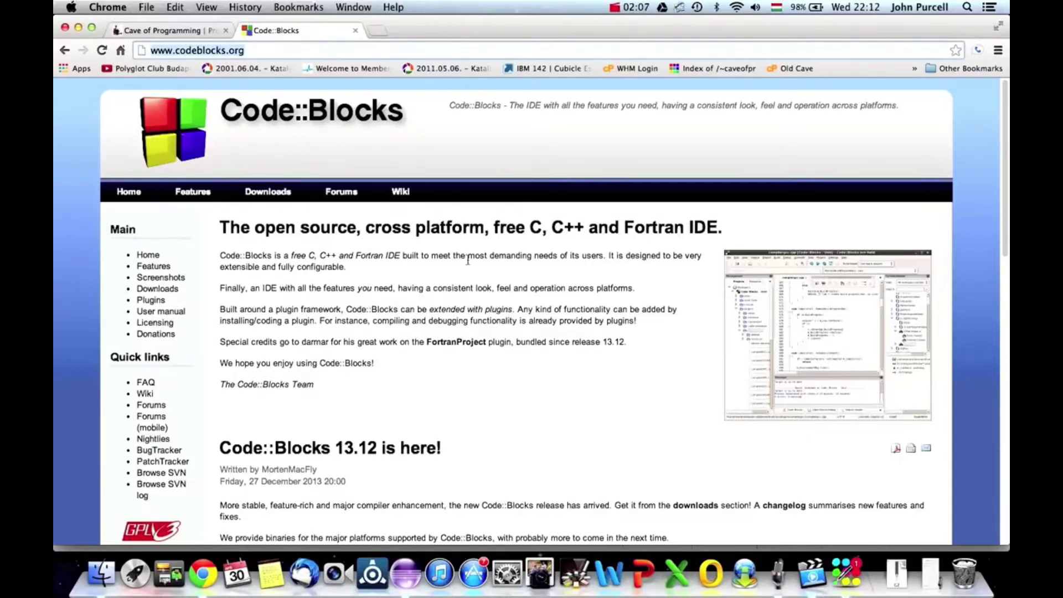
pyautogui.click(454, 287)
pyautogui.write('gnu')
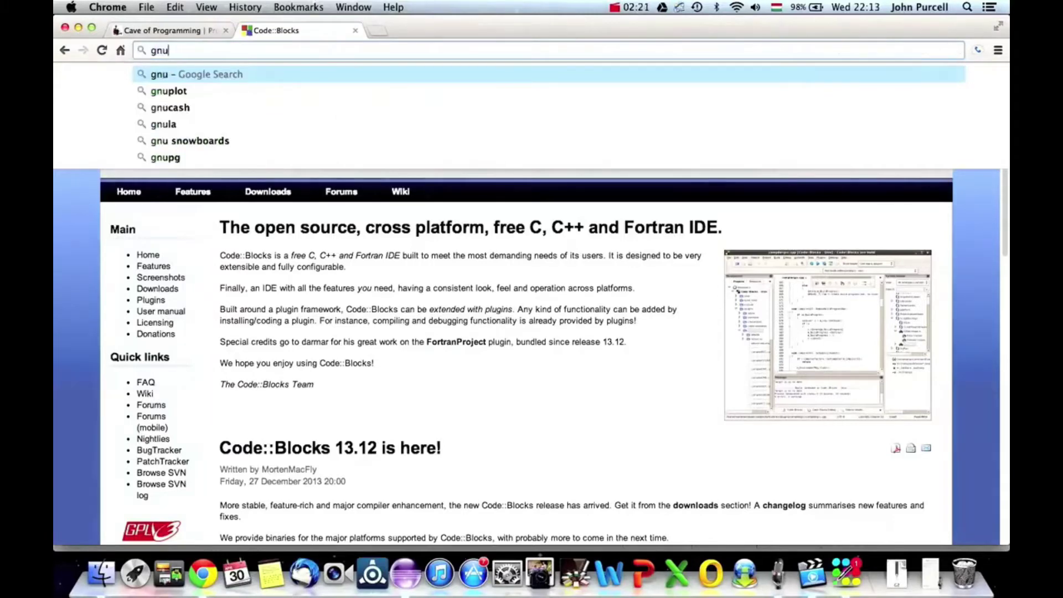
pyautogui.write(' c')
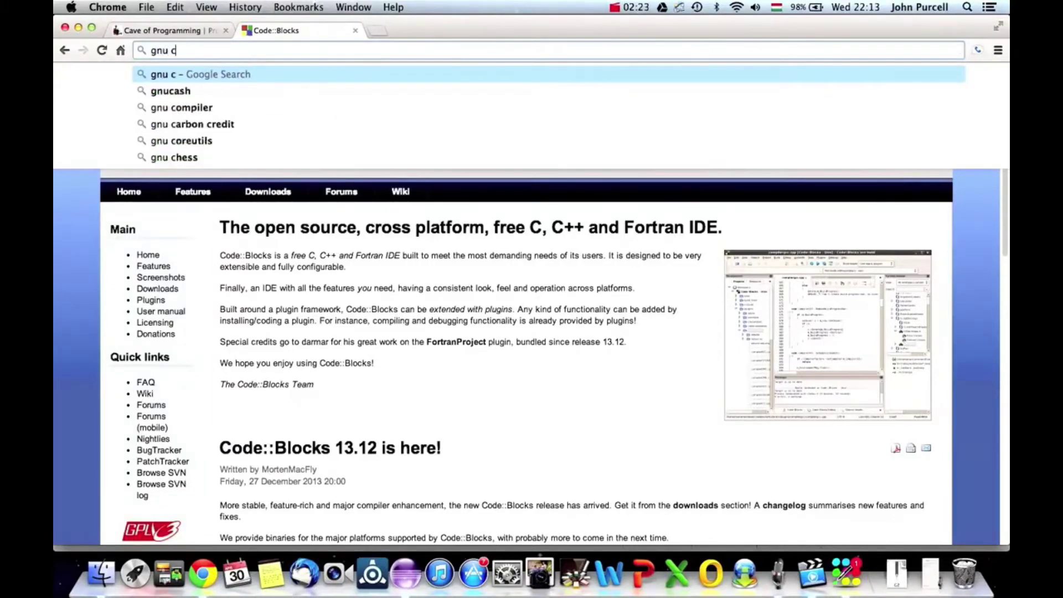
pyautogui.write('++ comp')
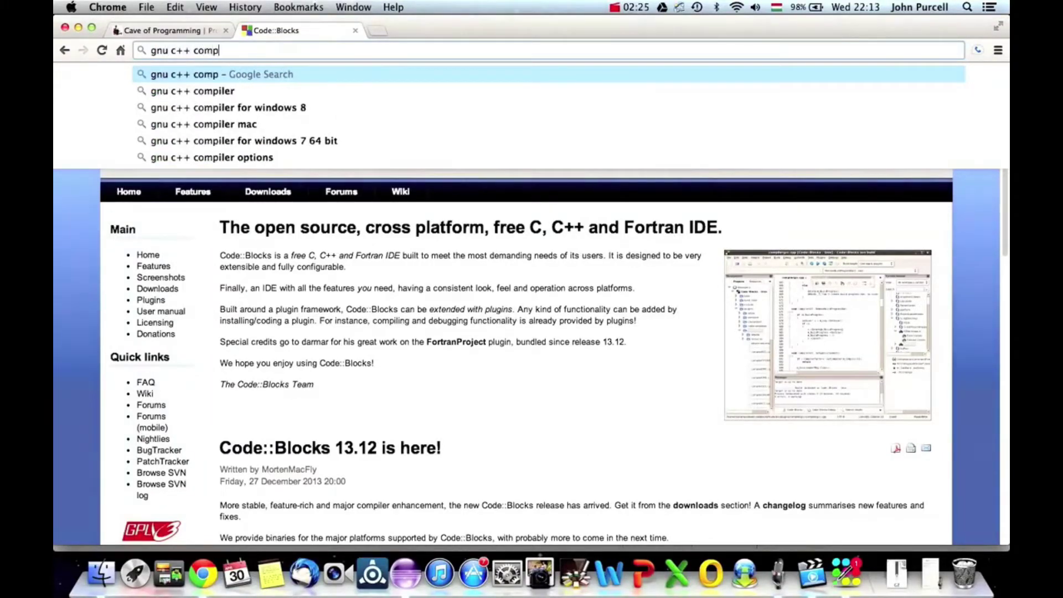
pyautogui.write('iler')
# Step: Search Google for 'gnu c++ compiler mac' and open the Mac compilers HOWTO result
pyautogui.press('Return')
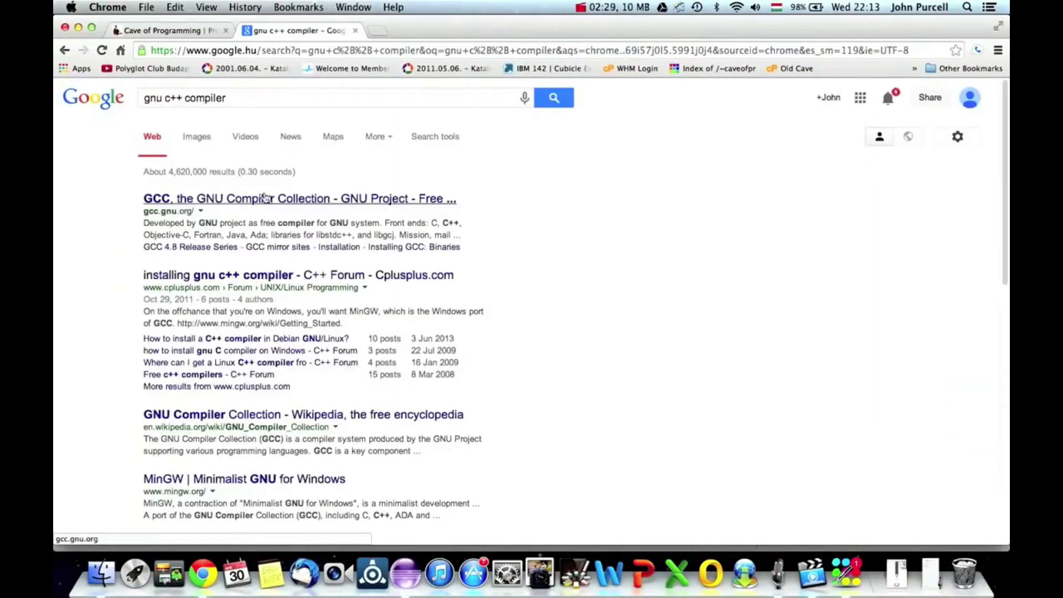
pyautogui.click(280, 100)
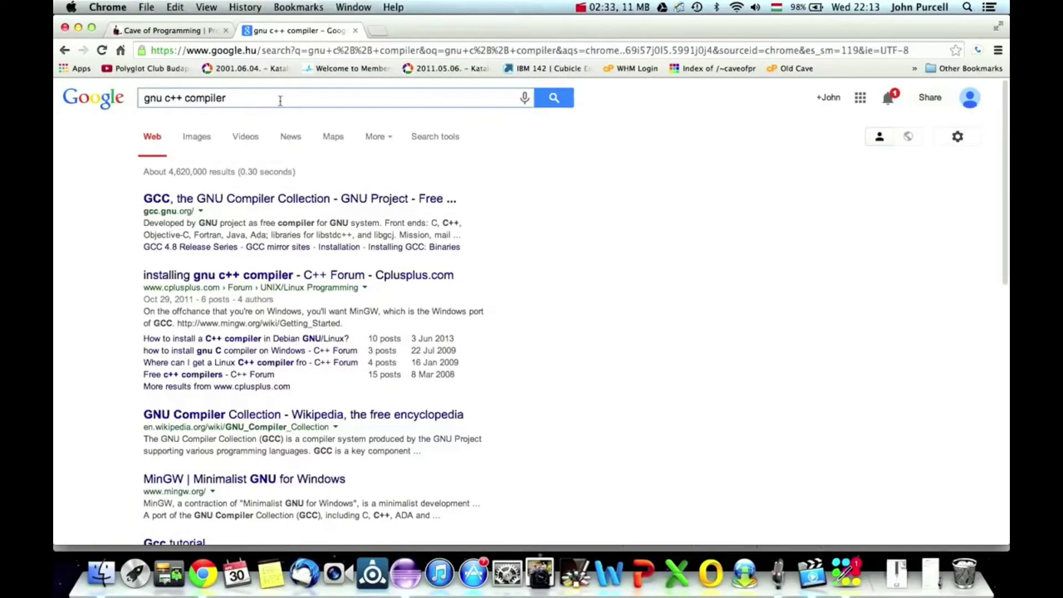
pyautogui.write('macc')
pyautogui.press('Return')
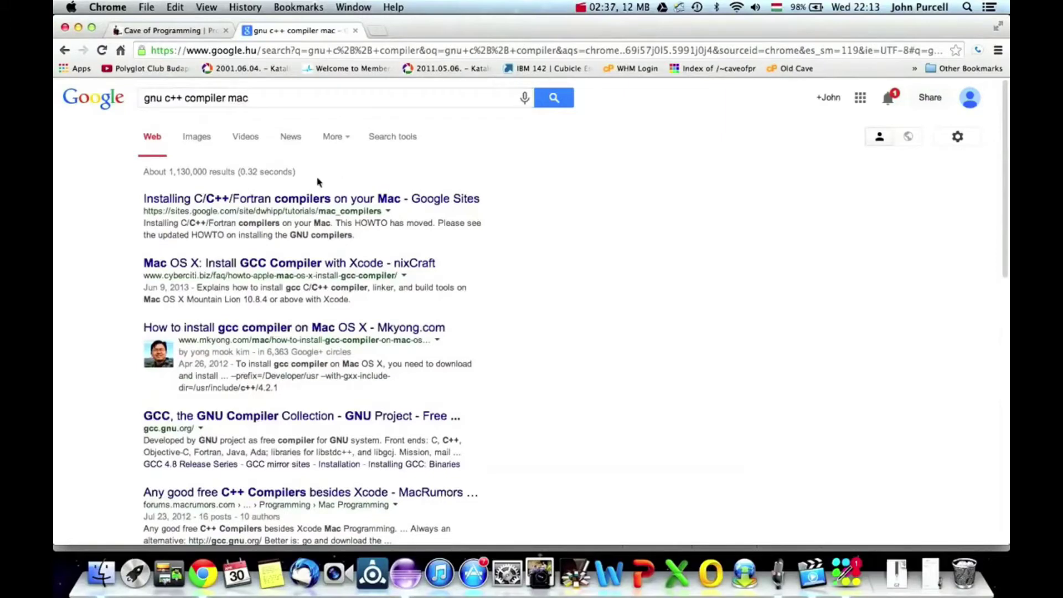
pyautogui.click(238, 200)
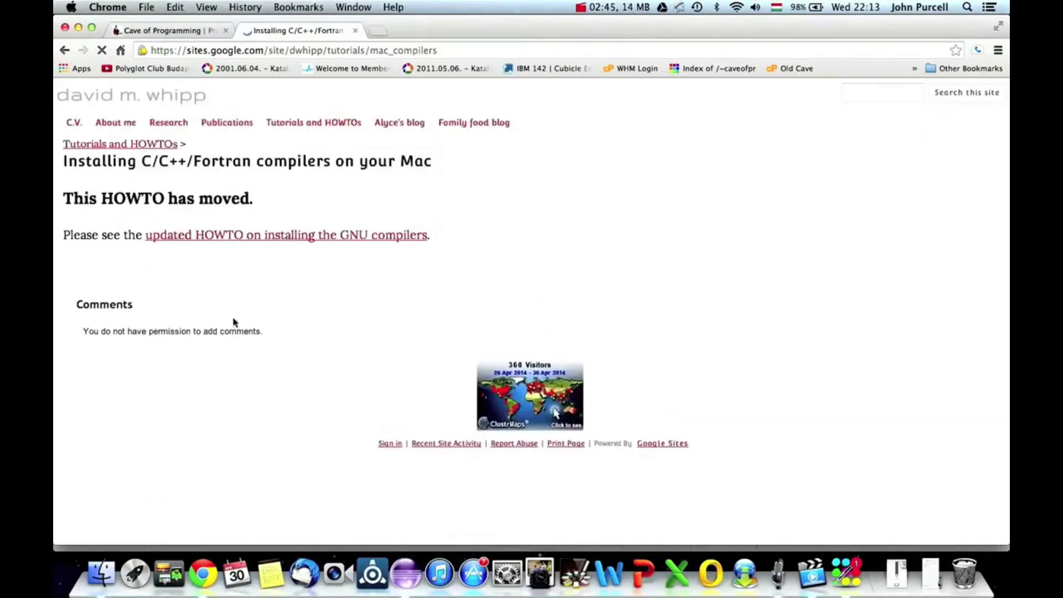
# Step: Return to results, open the nixCraft 'Install GCC Compiler with Xcode' guide, and highlight 'GCC'
pyautogui.click(64, 50)
pyautogui.click(219, 264)
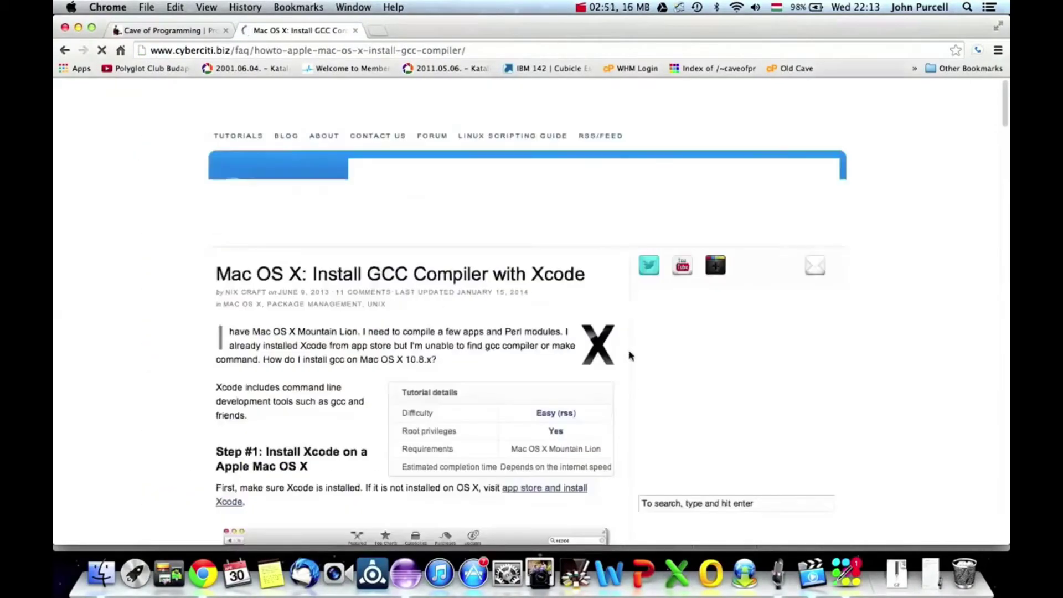
pyautogui.moveTo(372, 270); pyautogui.dragTo(413, 273)
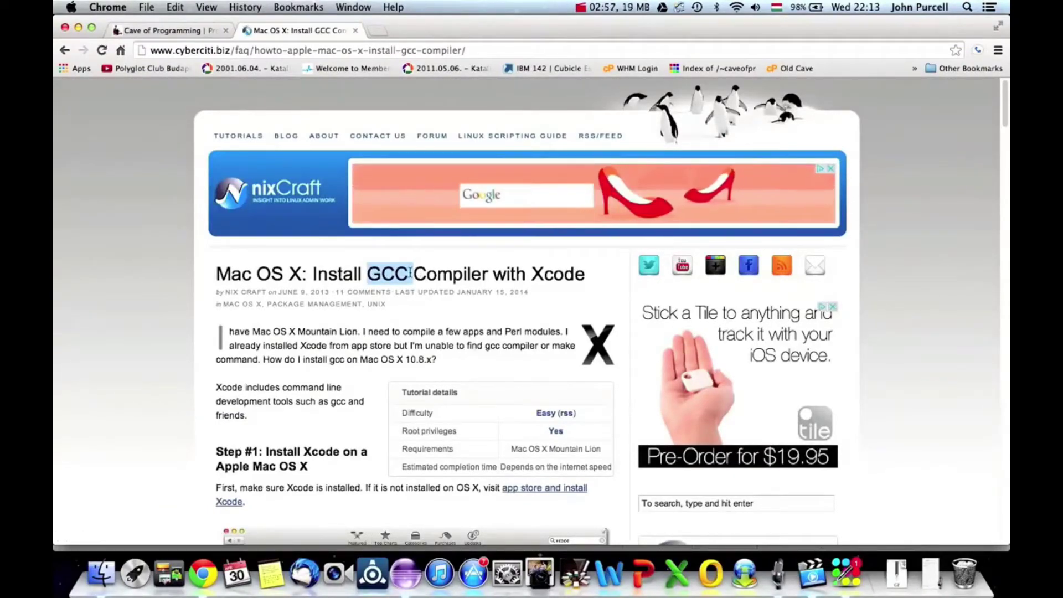
# Step: Search 'g++' in a new third tab, briefly revisiting the GCC Xcode article tab
pyautogui.click(378, 30)
pyautogui.write('g')
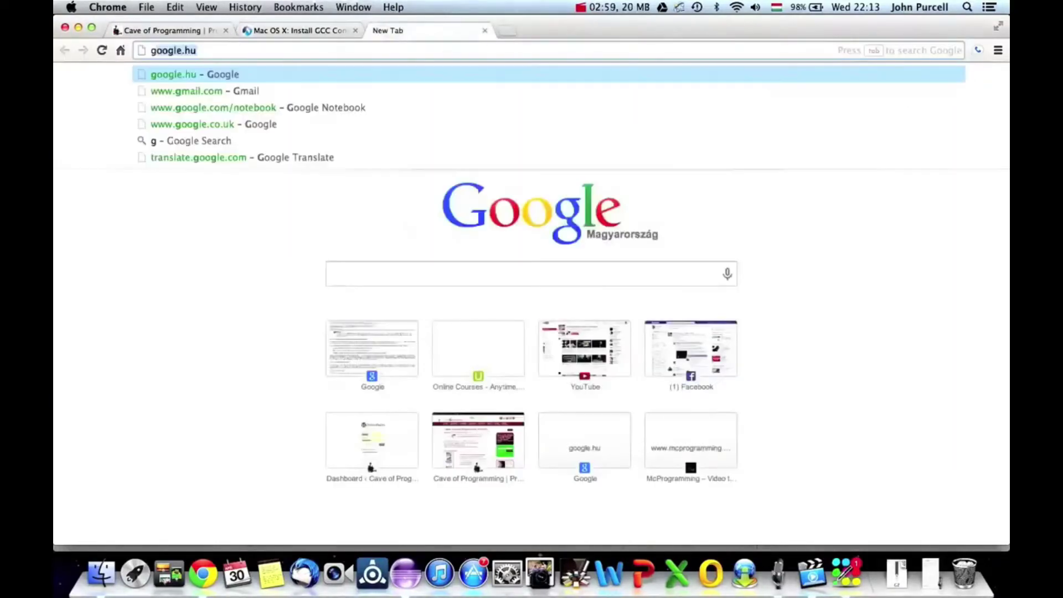
pyautogui.write('++')
pyautogui.press('Return')
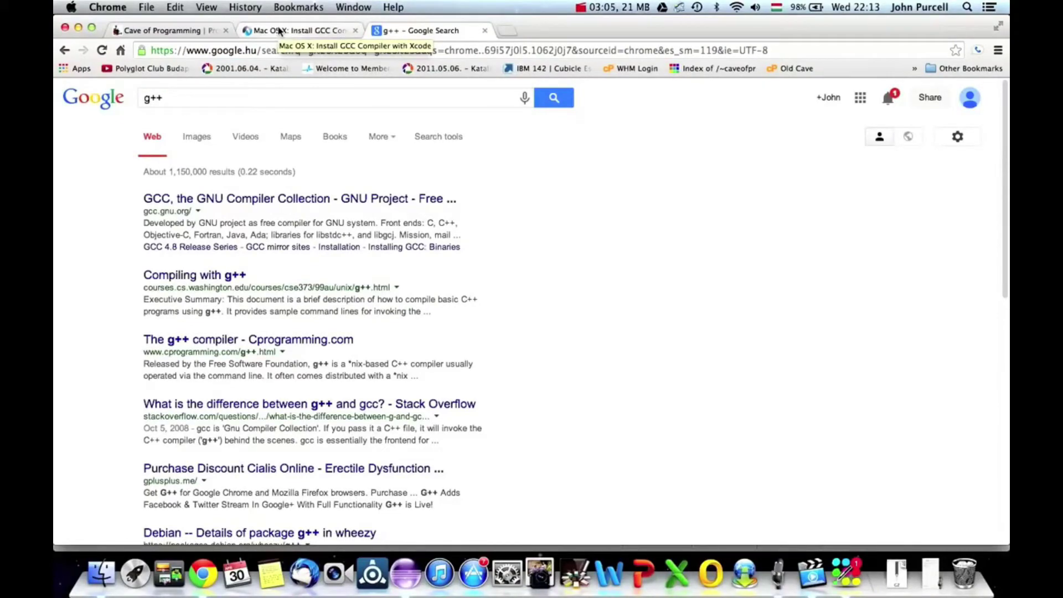
pyautogui.click(279, 31)
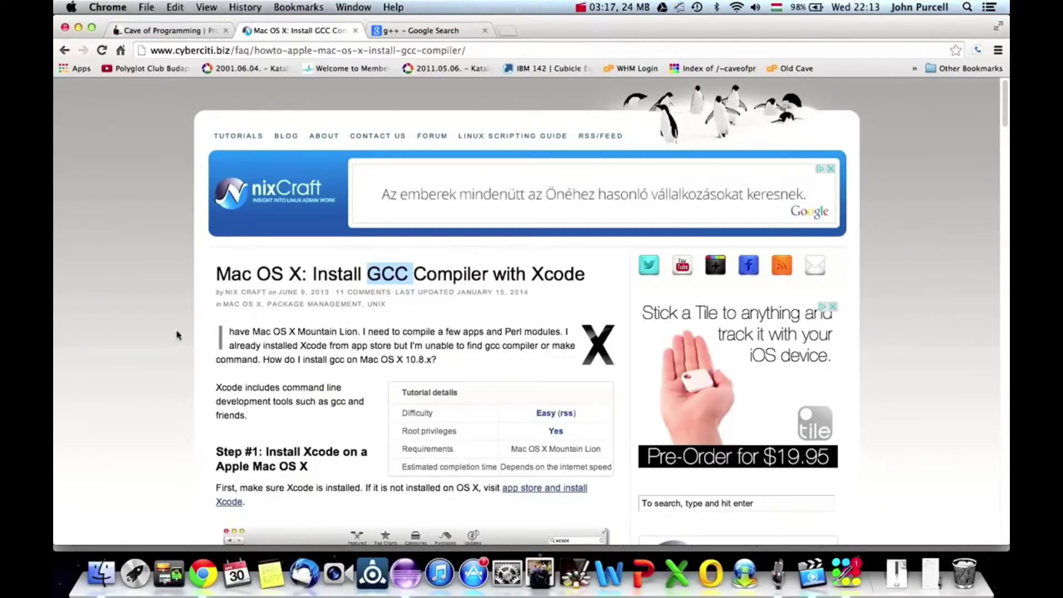
pyautogui.click(387, 34)
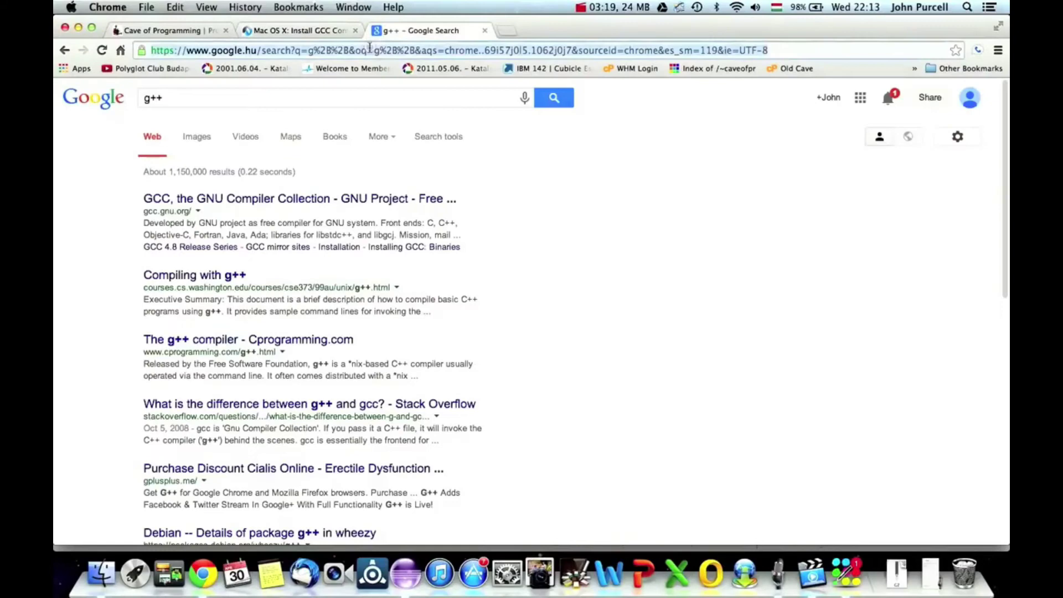
# Step: Search 'mingw' from the address bar and open 'MinGW | Minimalist GNU for Windows'
pyautogui.click(369, 50)
pyautogui.write('ming')
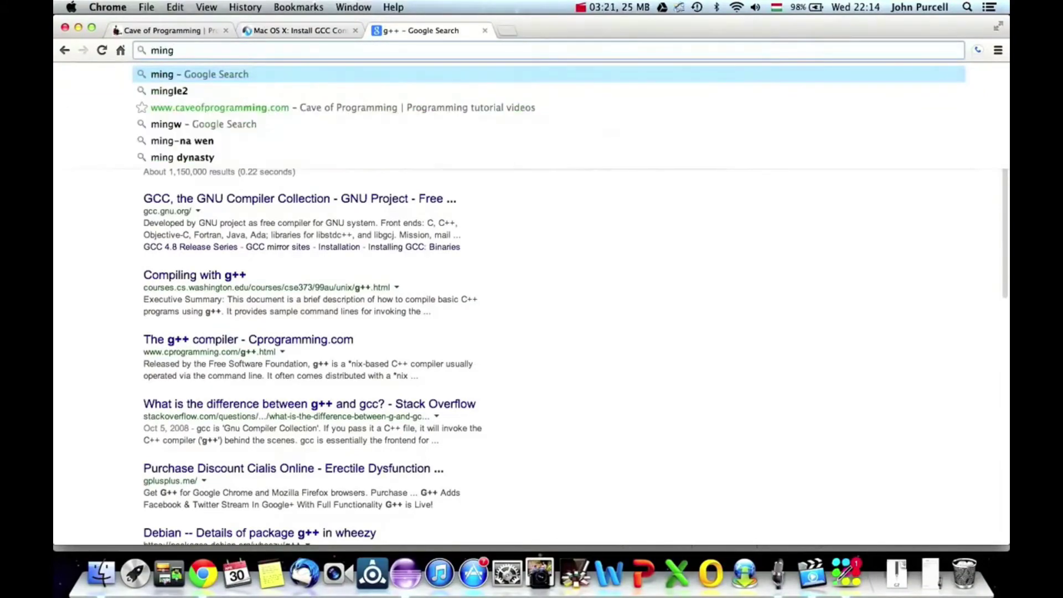
pyautogui.write('w')
pyautogui.press('Return')
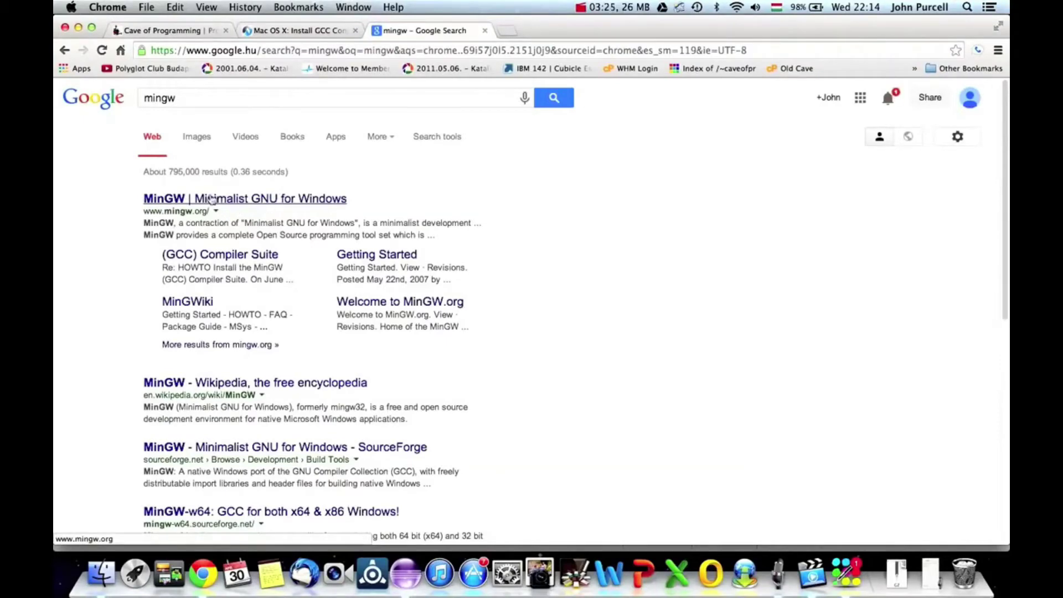
pyautogui.click(306, 197)
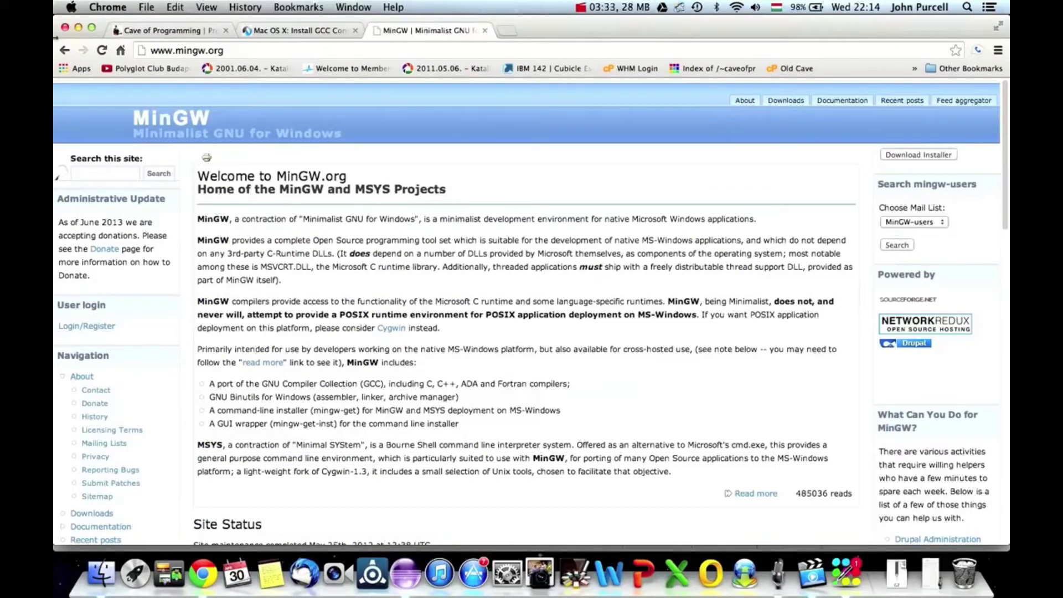
pyautogui.click(180, 121)
# Step: Search 'eclipse c++' in a fourth tab, discarding the autocompleted suggestion
pyautogui.click(509, 30)
pyautogui.write('eclipse')
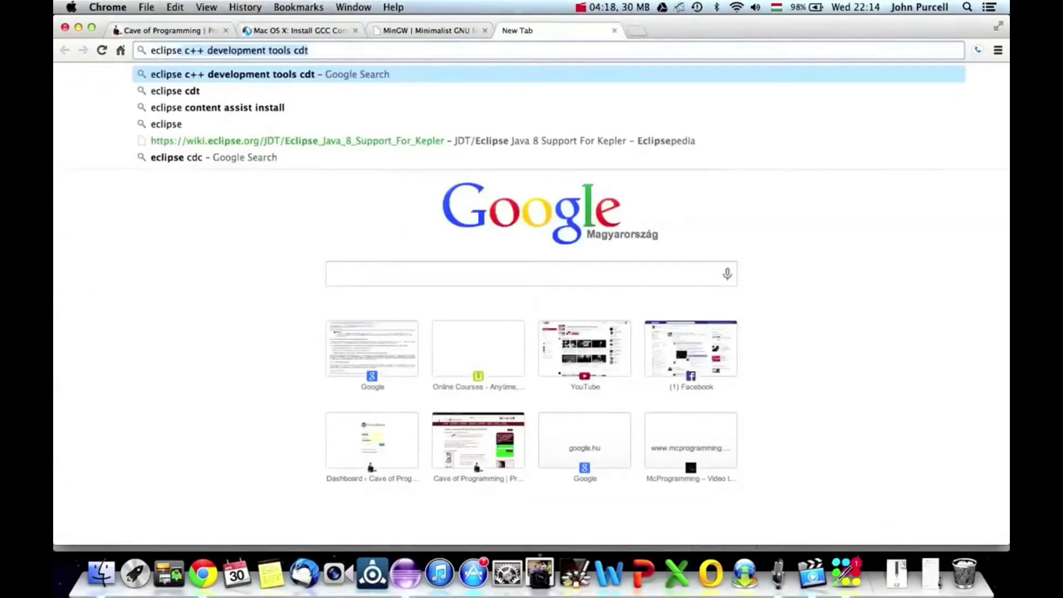
pyautogui.write(' c++')
pyautogui.press('Delete')
pyautogui.press('Return')
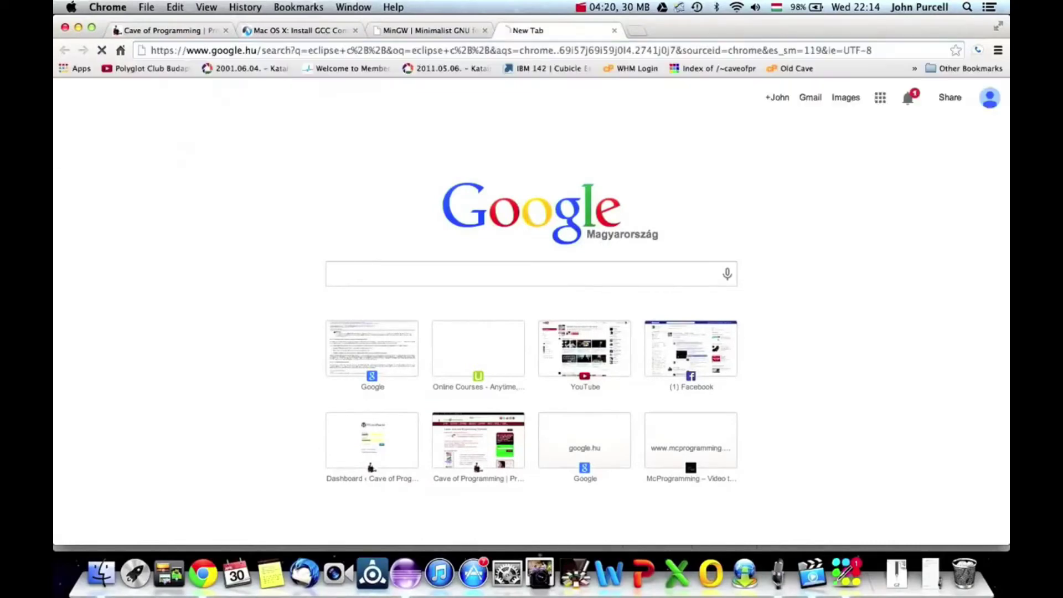
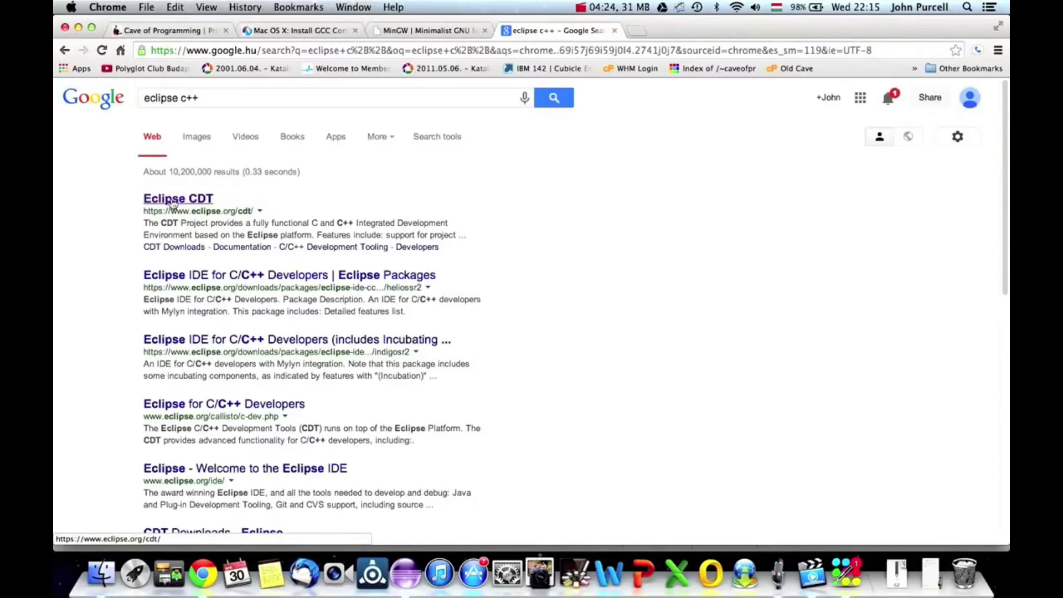
# Step: Open the Eclipse CDT project page from the 'eclipse c++' Google results
pyautogui.click(171, 201)
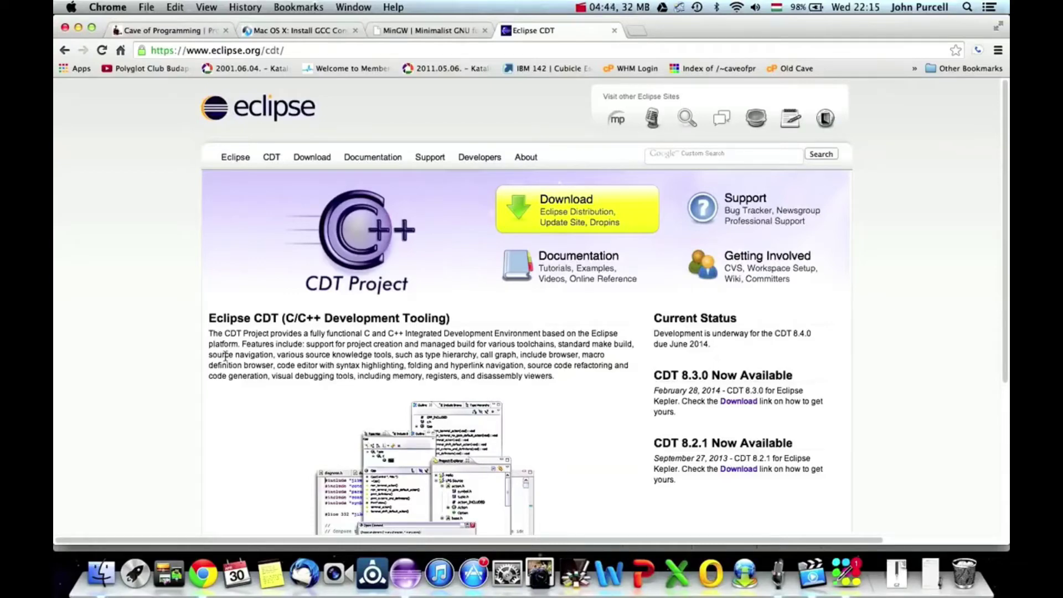
pyautogui.scroll(-2, 490, 376)
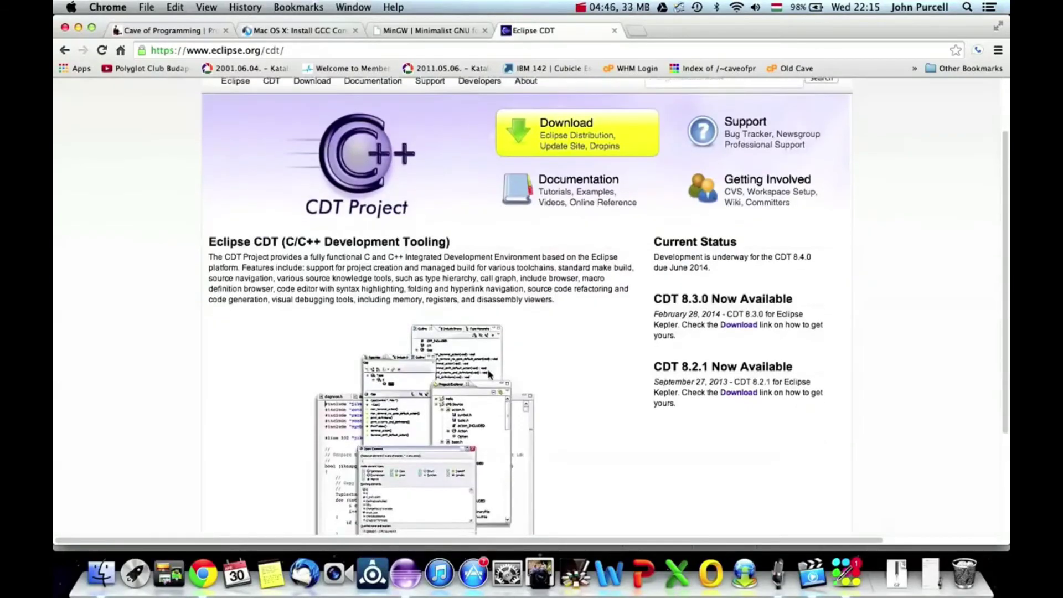
pyautogui.scroll(-3, 491, 375)
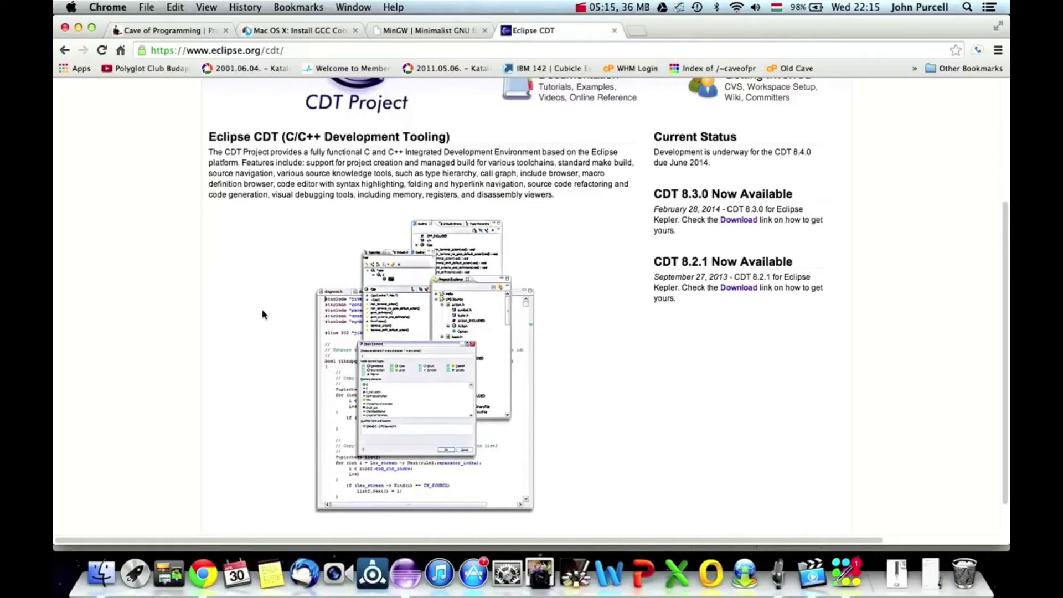
pyautogui.scroll(3, 262, 314)
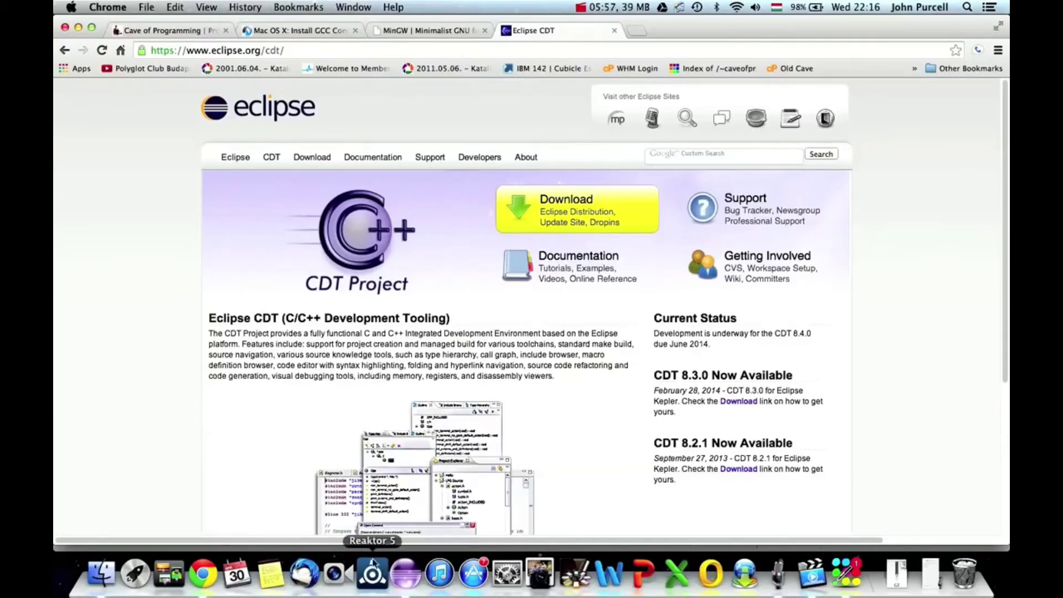
# Step: In Eclipse, cancel the update check, open Eclipse Marketplace from Help, and search for cdt
pyautogui.click(405, 574)
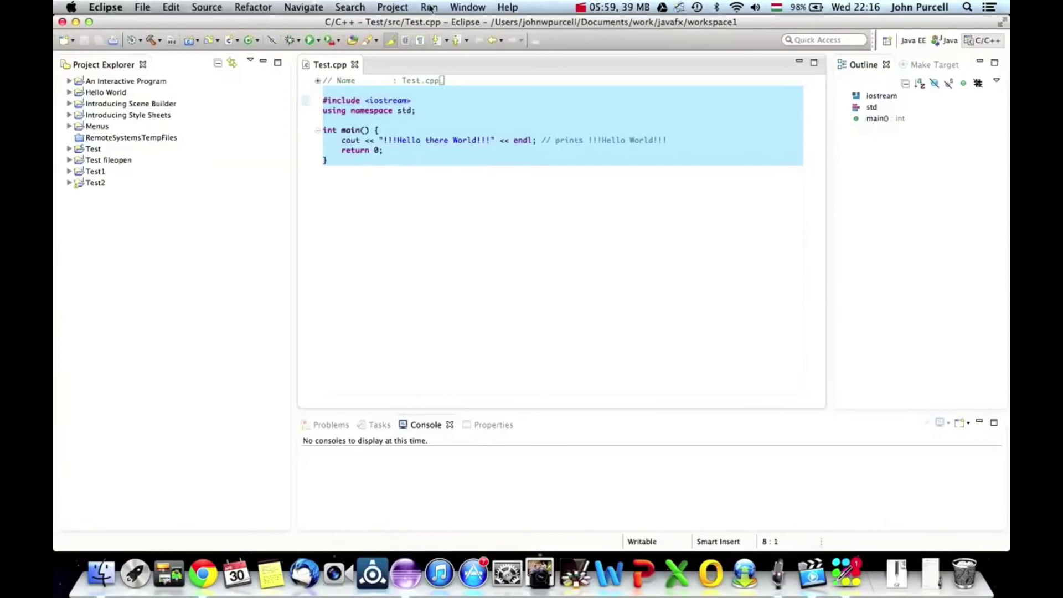
pyautogui.click(395, 7)
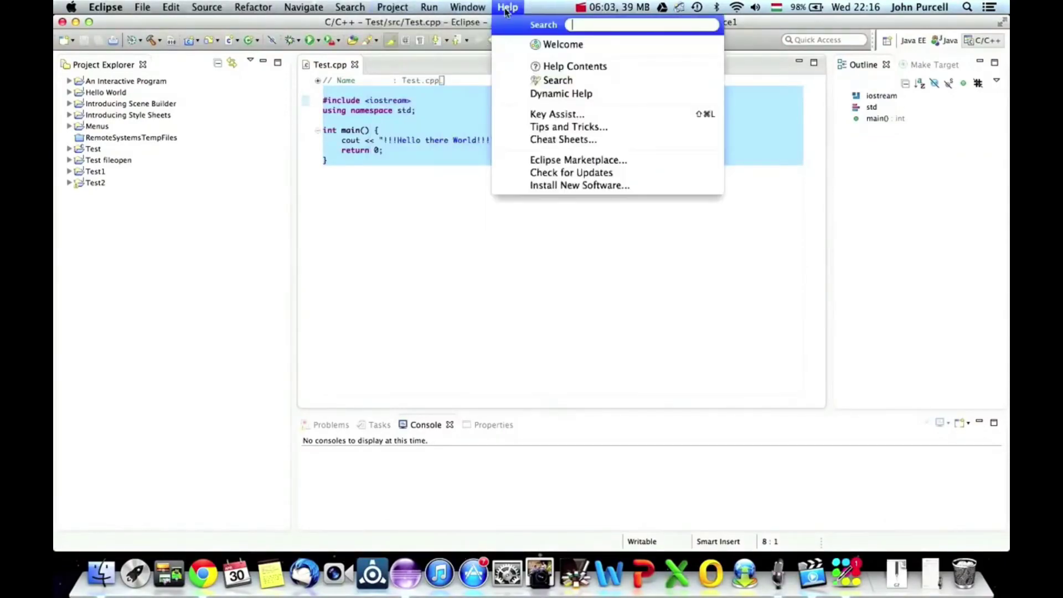
pyautogui.click(521, 9)
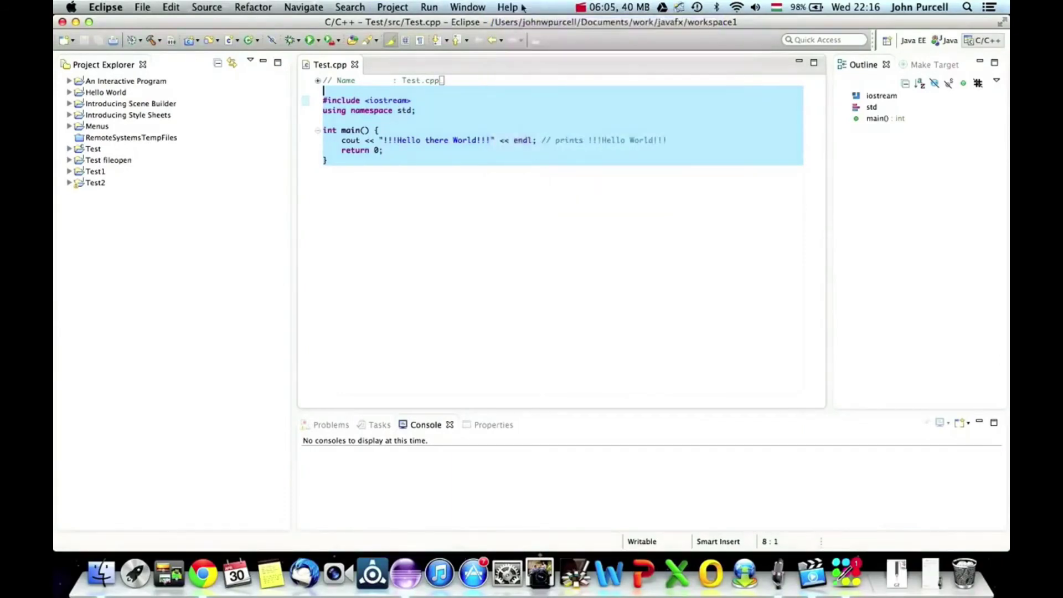
pyautogui.click(508, 311)
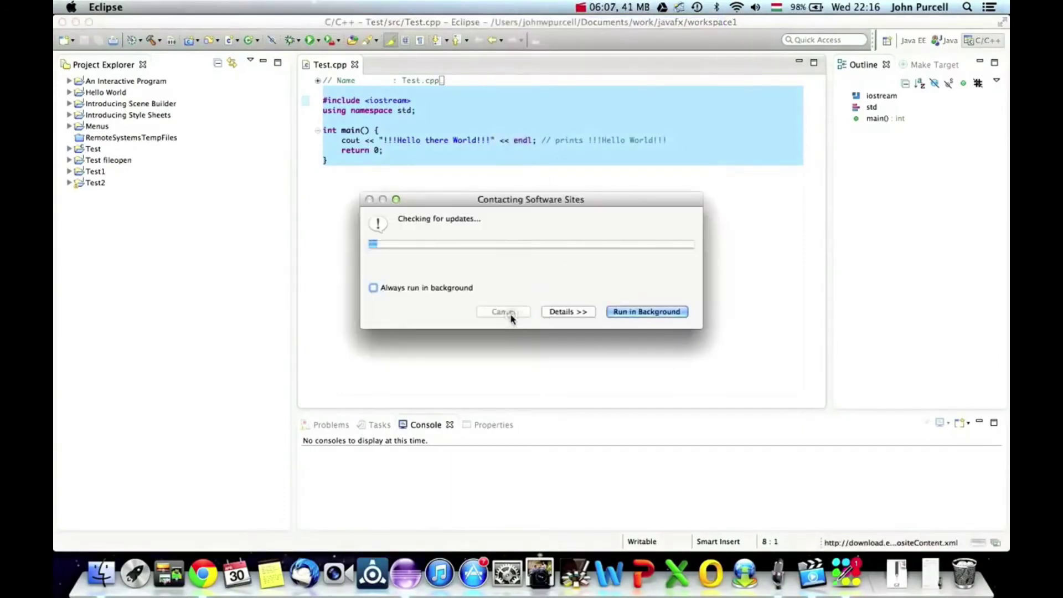
pyautogui.click(508, 8)
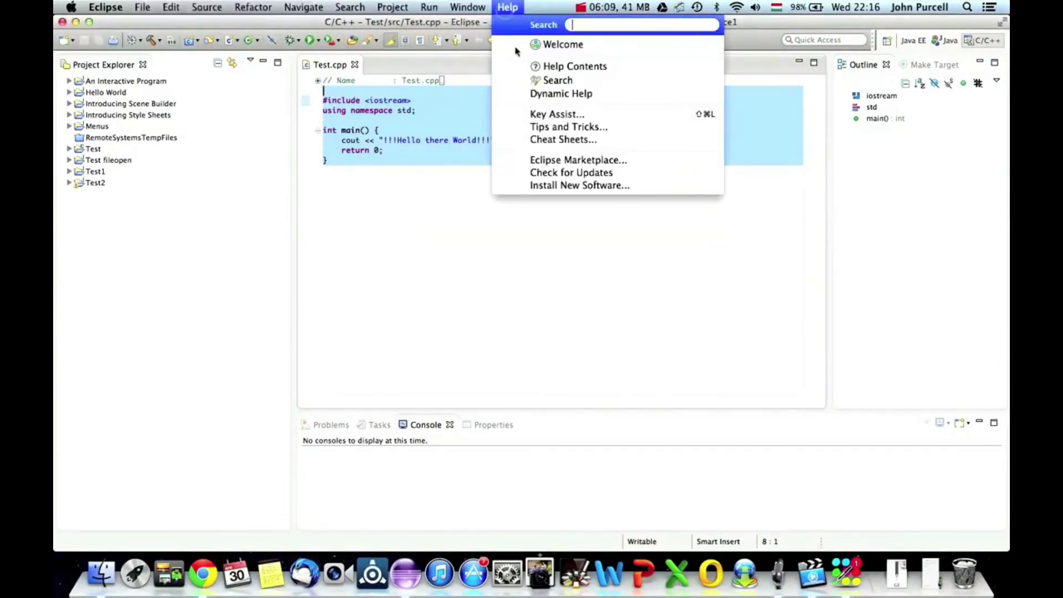
pyautogui.click(540, 159)
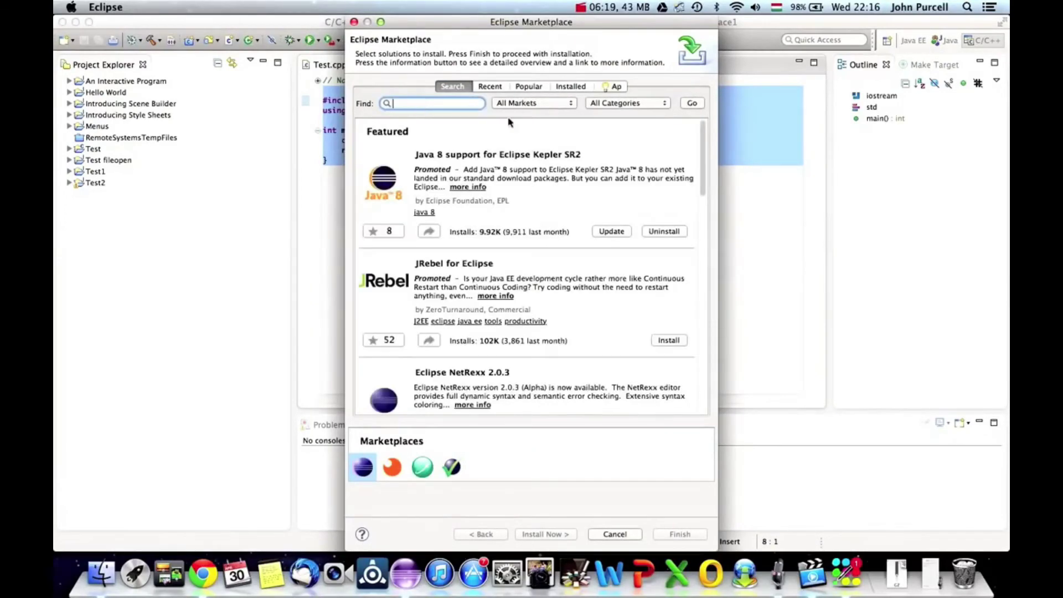
pyautogui.write('cdt')
pyautogui.click(683, 103)
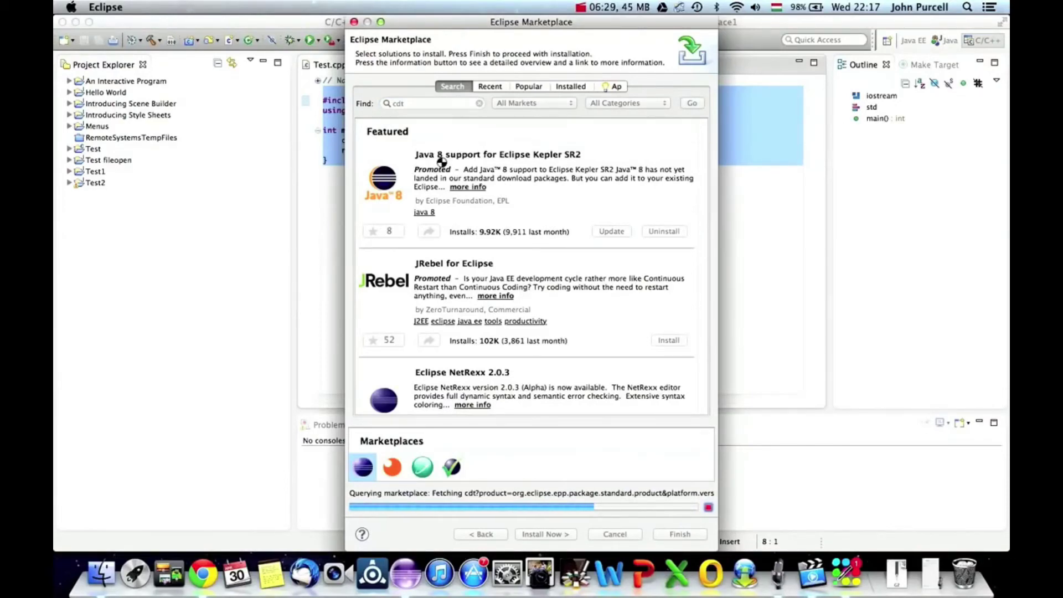
# Step: Check the CDT Downloads page, highlight the Kepler p2 repository URL, and return to Eclipse
pyautogui.click(204, 572)
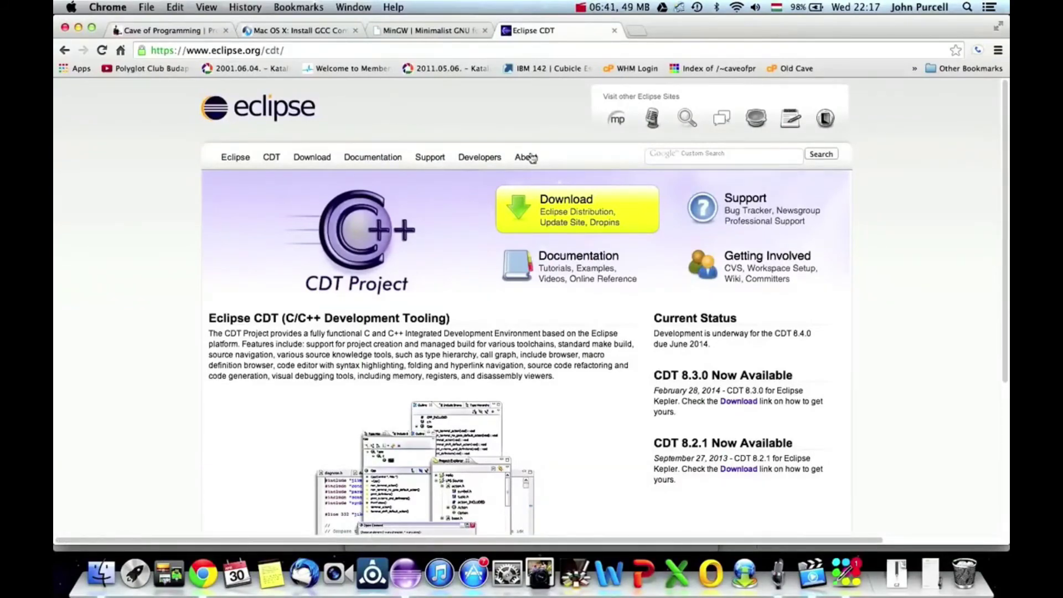
pyautogui.click(546, 212)
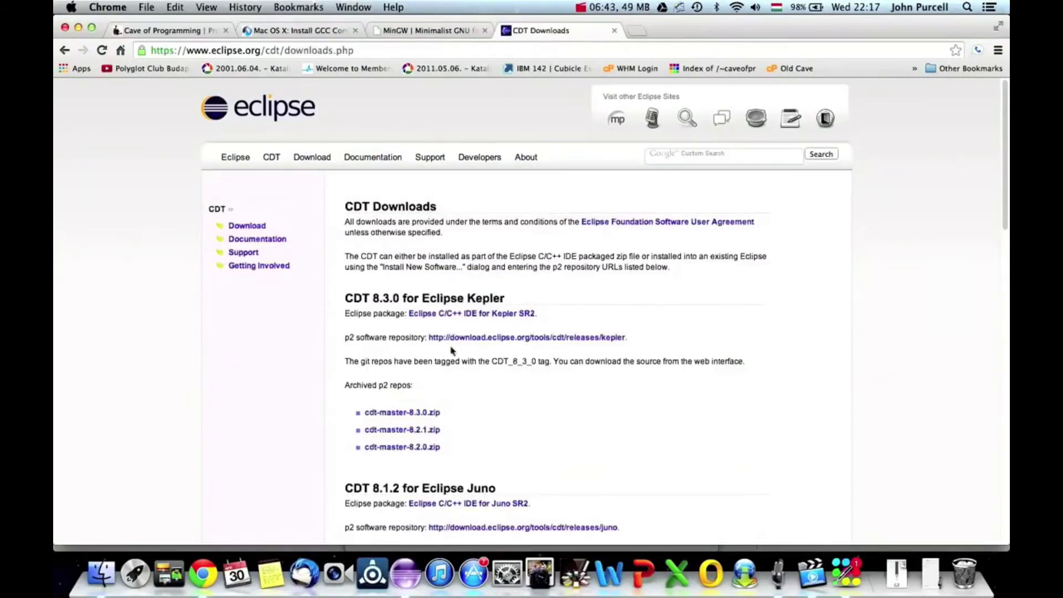
pyautogui.moveTo(635, 339); pyautogui.dragTo(427, 334)
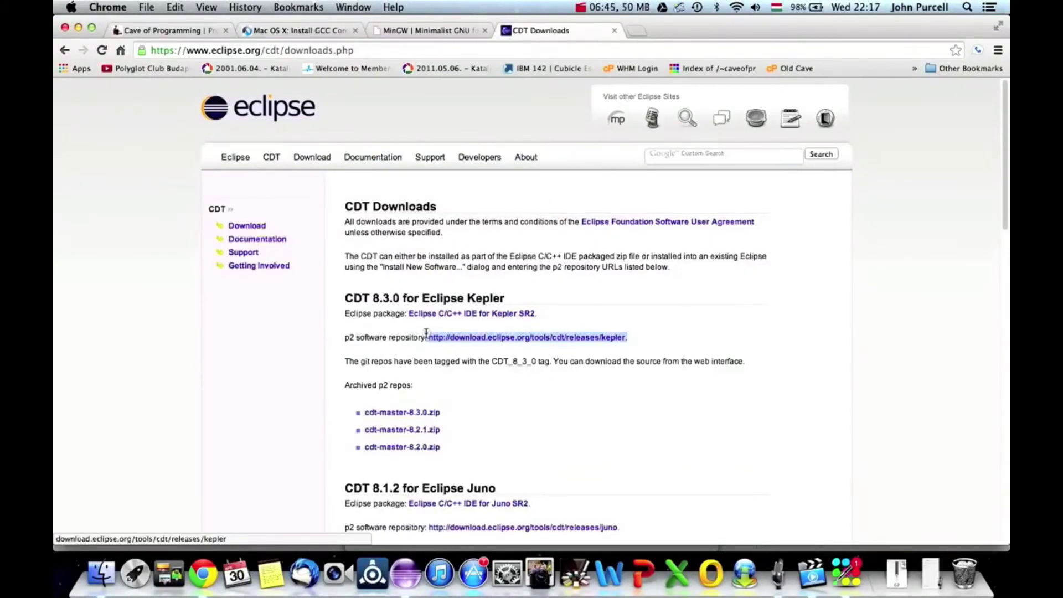
pyautogui.click(406, 573)
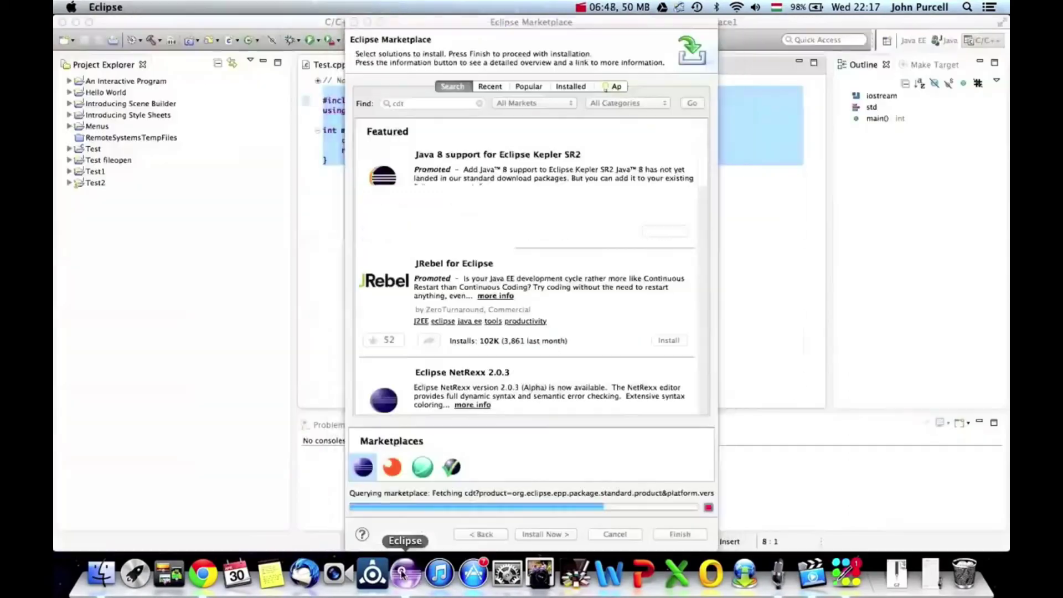
pyautogui.click(354, 22)
pyautogui.click(665, 85)
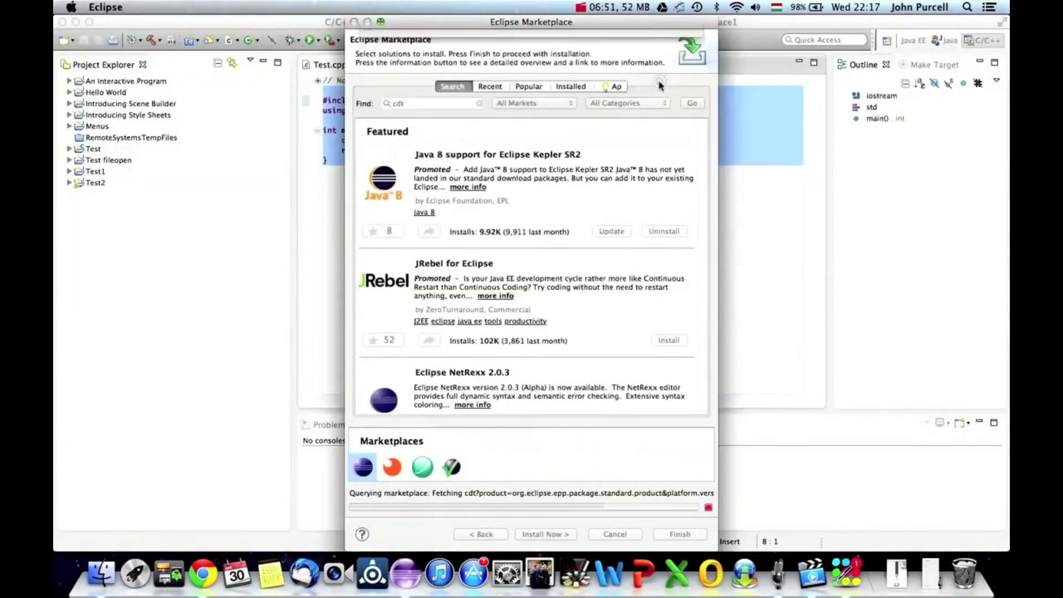
pyautogui.click(355, 22)
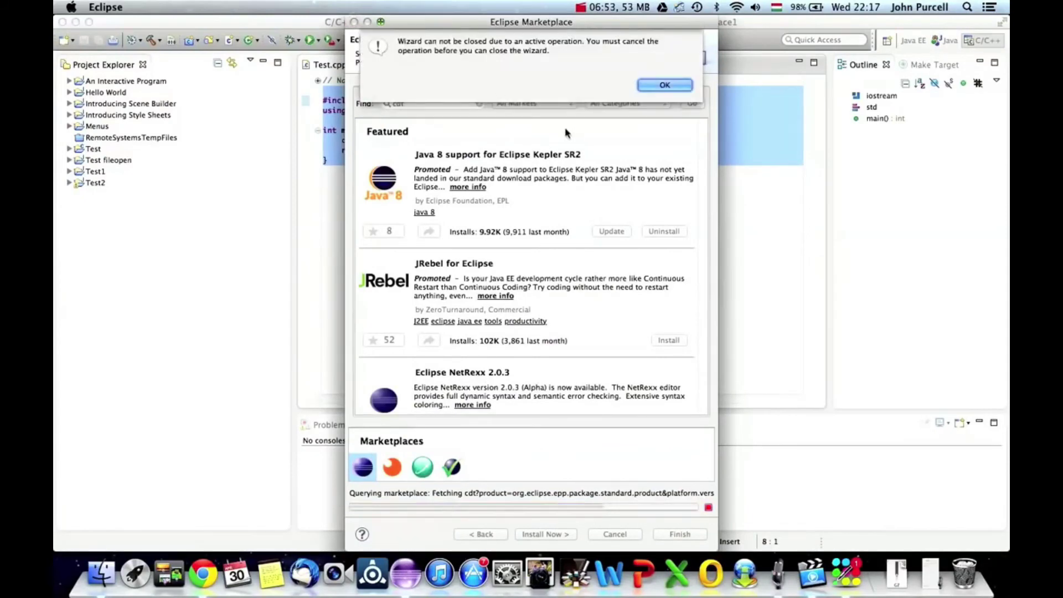
pyautogui.click(661, 86)
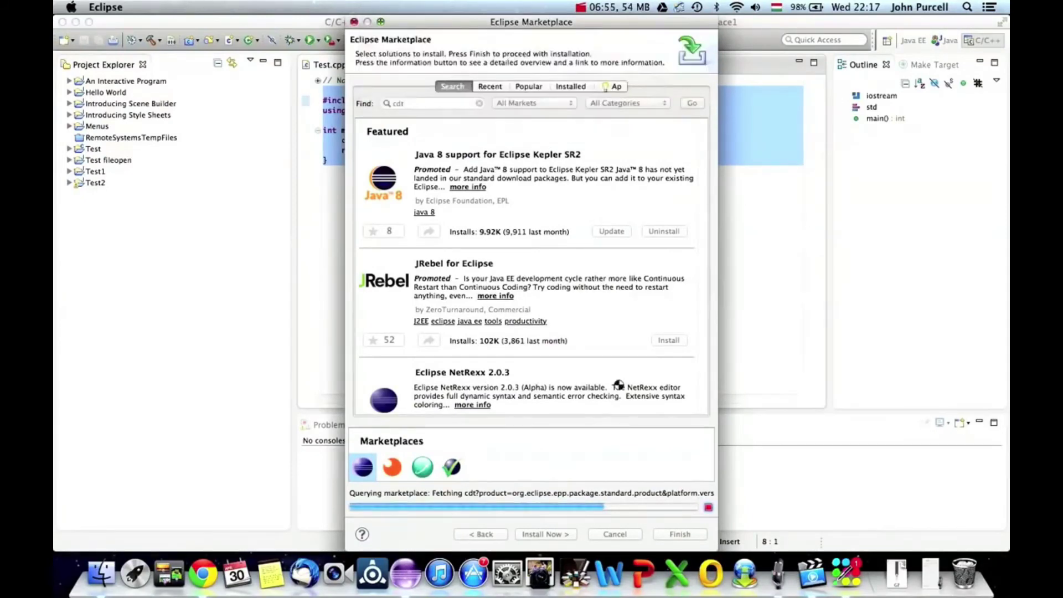
pyautogui.moveTo(491, 22); pyautogui.dragTo(460, 121)
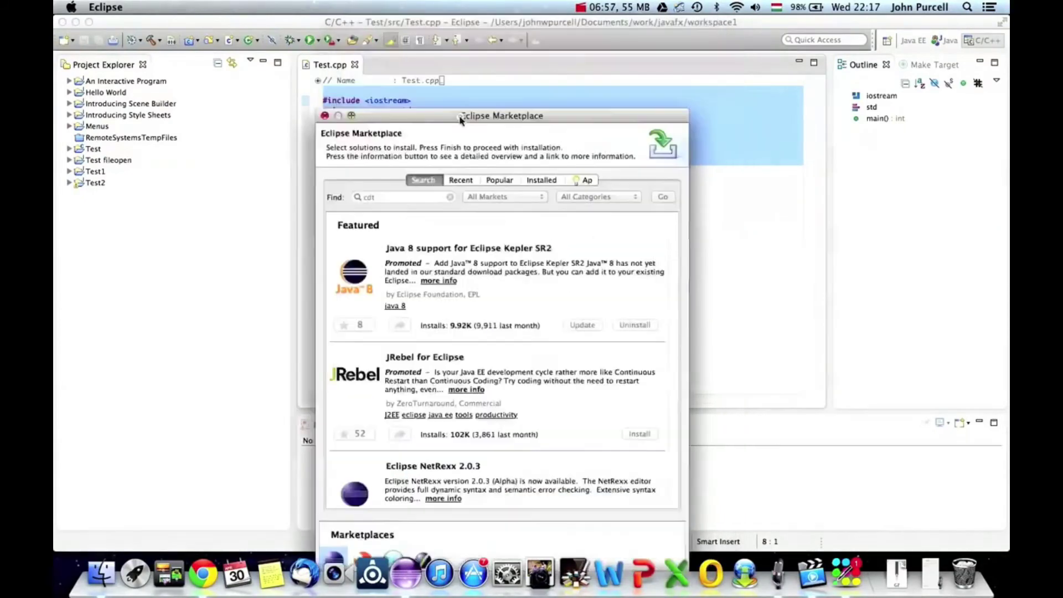
pyautogui.click(324, 122)
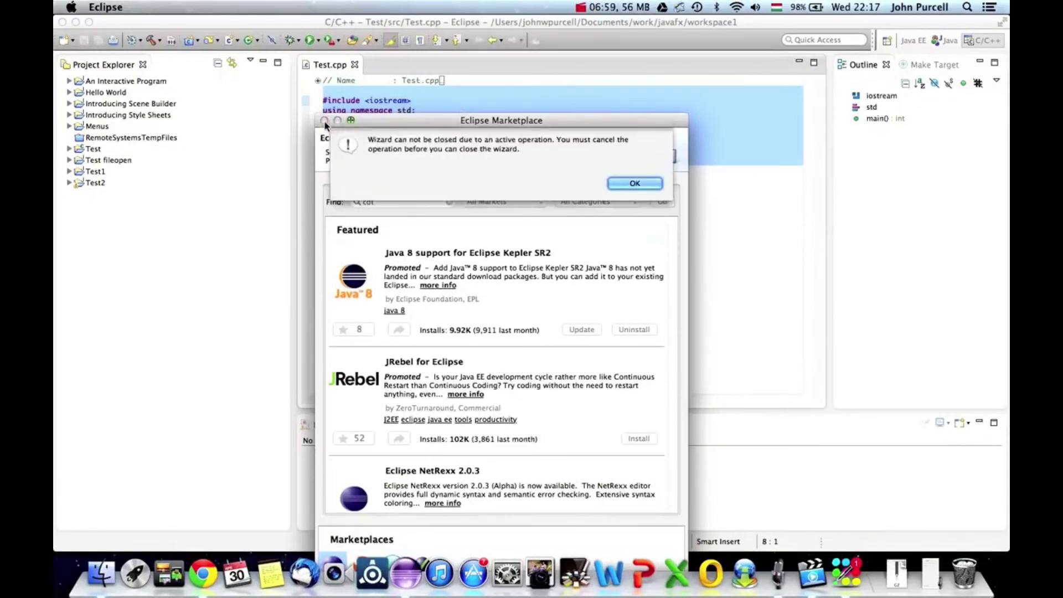
pyautogui.click(627, 183)
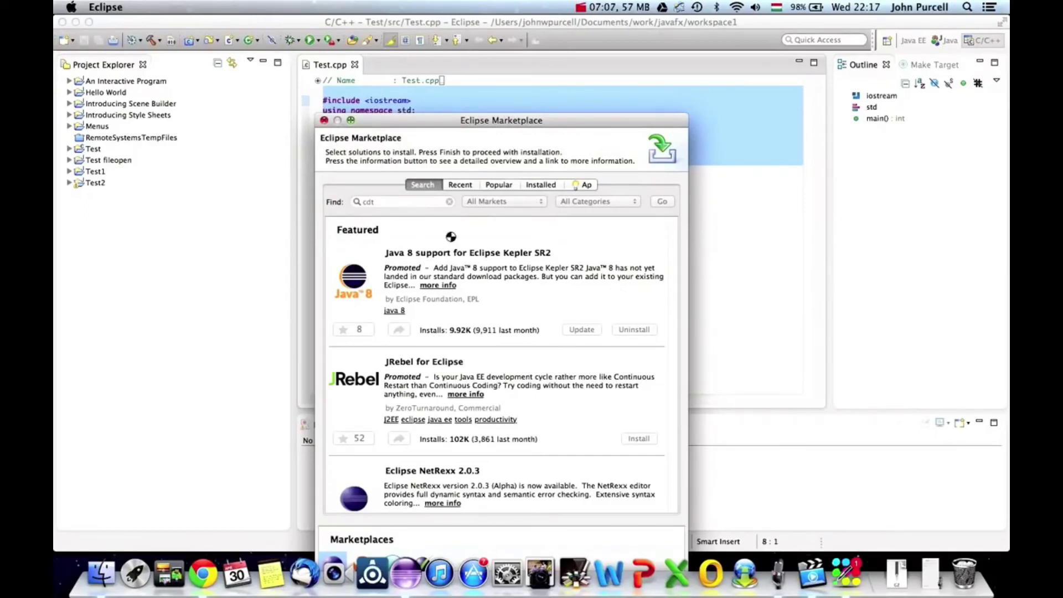
pyautogui.moveTo(454, 121); pyautogui.dragTo(445, 56)
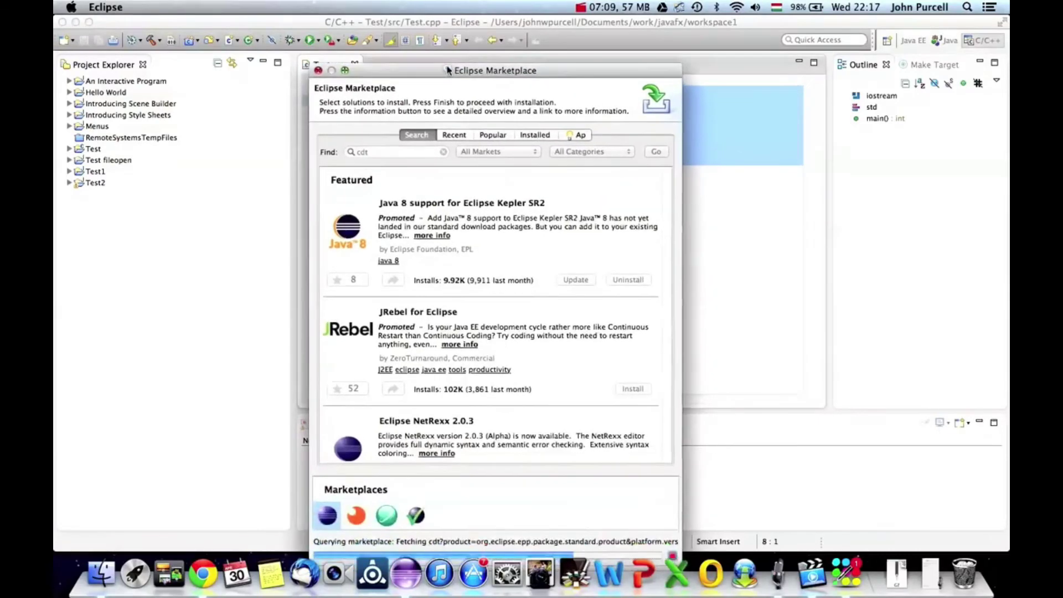
# Step: In Chrome, reopen CDT Downloads and go to the Eclipse C/C++ IDE for Kepler SR2 page
pyautogui.click(205, 567)
pyautogui.moveTo(429, 338); pyautogui.dragTo(627, 338)
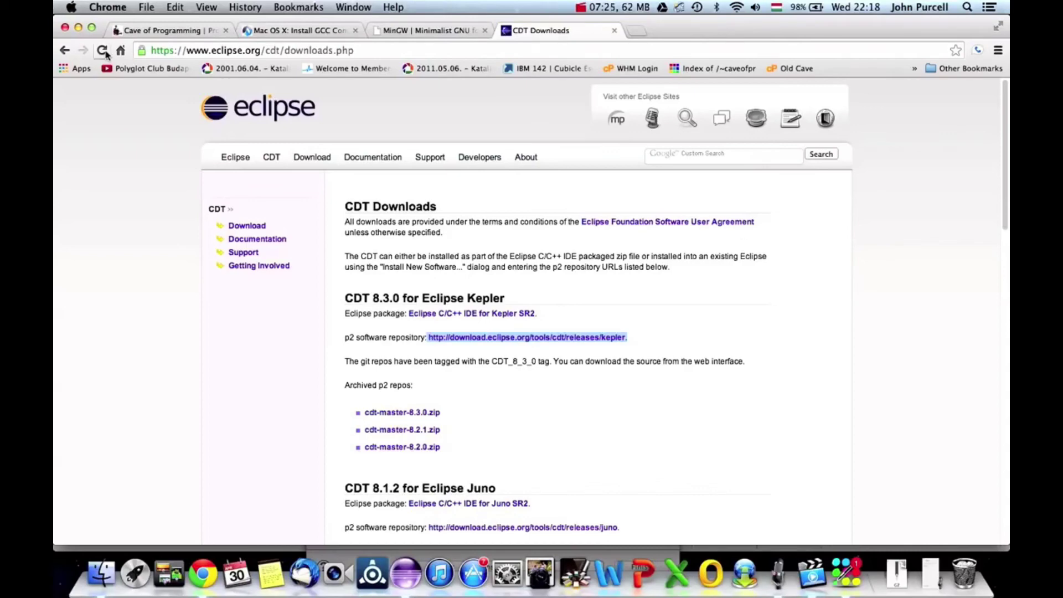
pyautogui.click(61, 51)
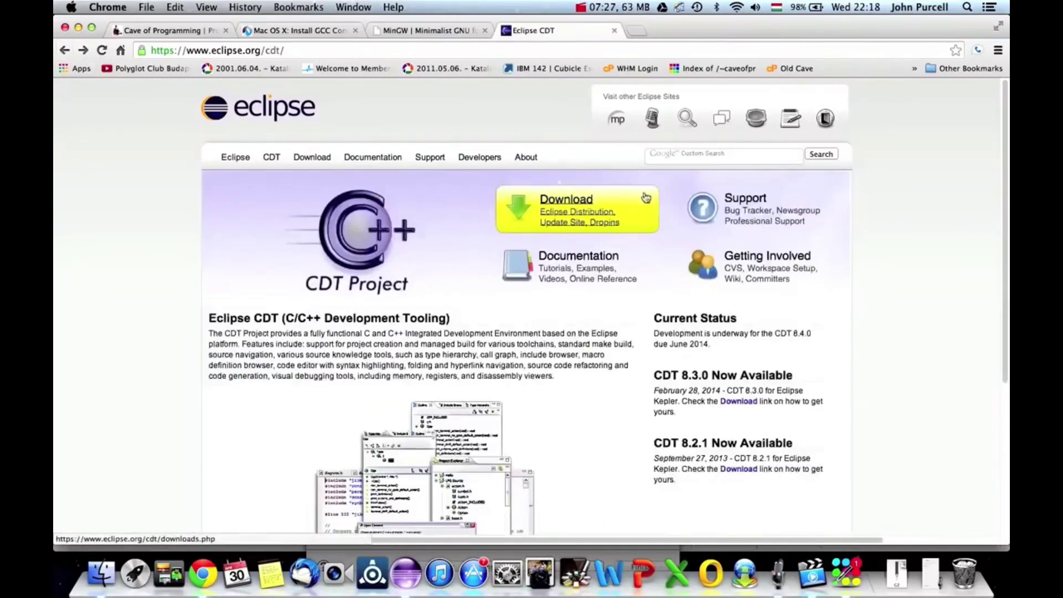
pyautogui.click(579, 209)
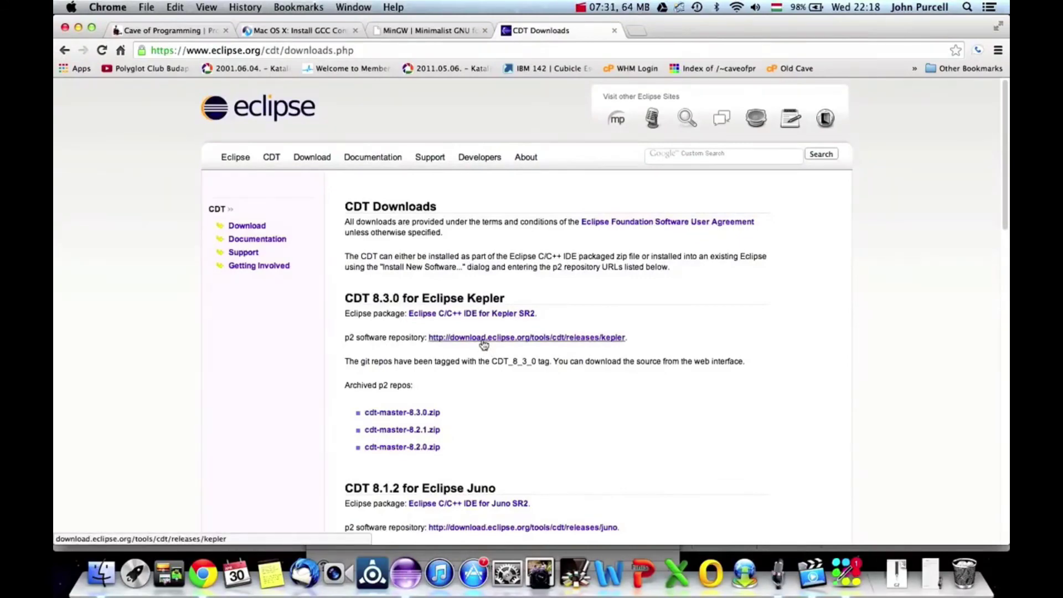
pyautogui.click(446, 316)
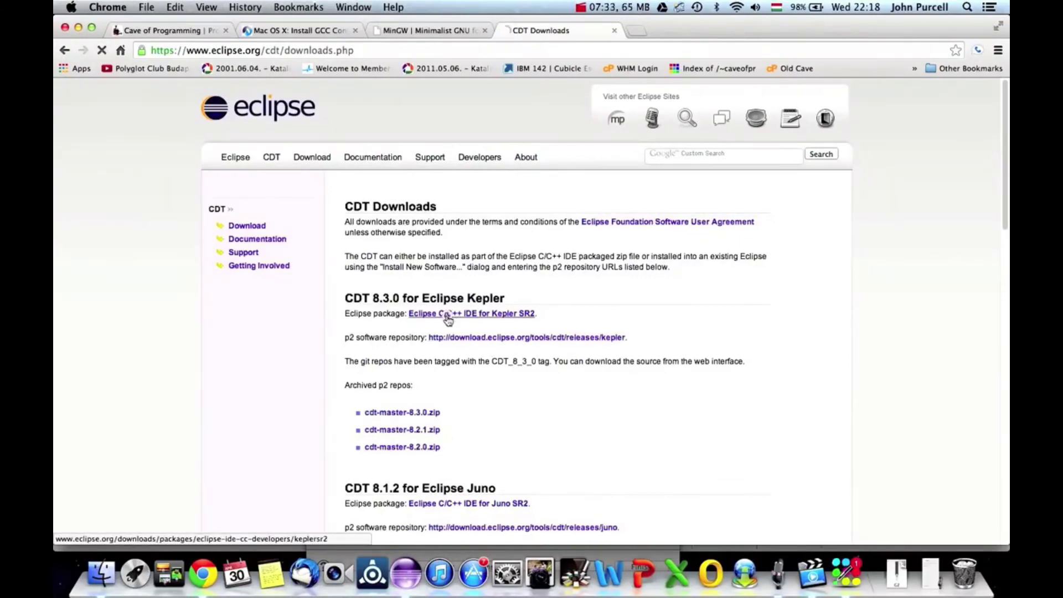